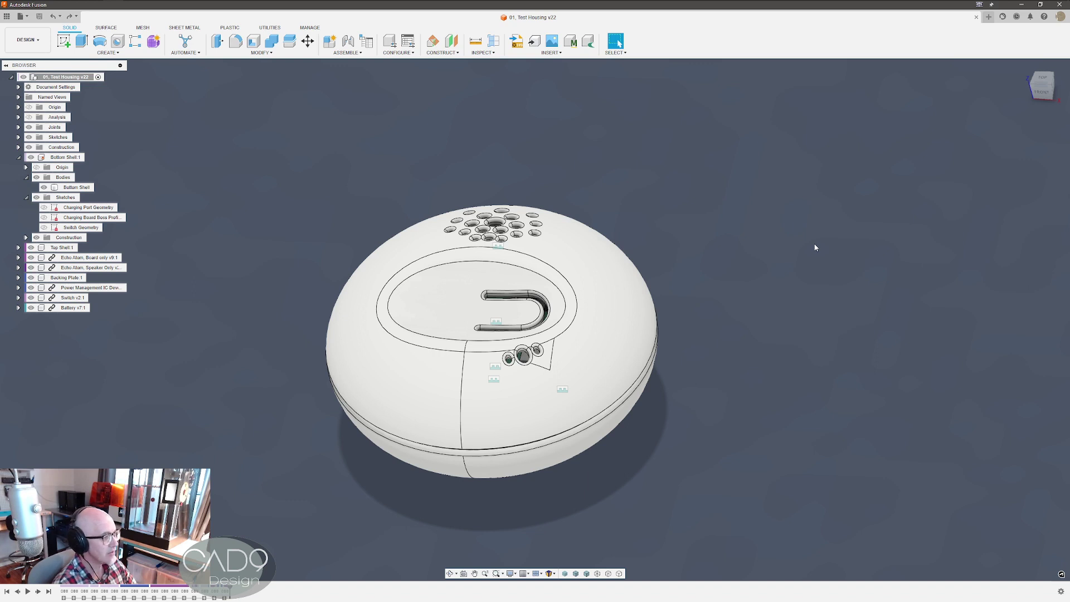
Switch to the browser's shared 01, Test Housing page, review the model and its download formats, and return to Fusion.
scroll(815, 247, "up", 4)
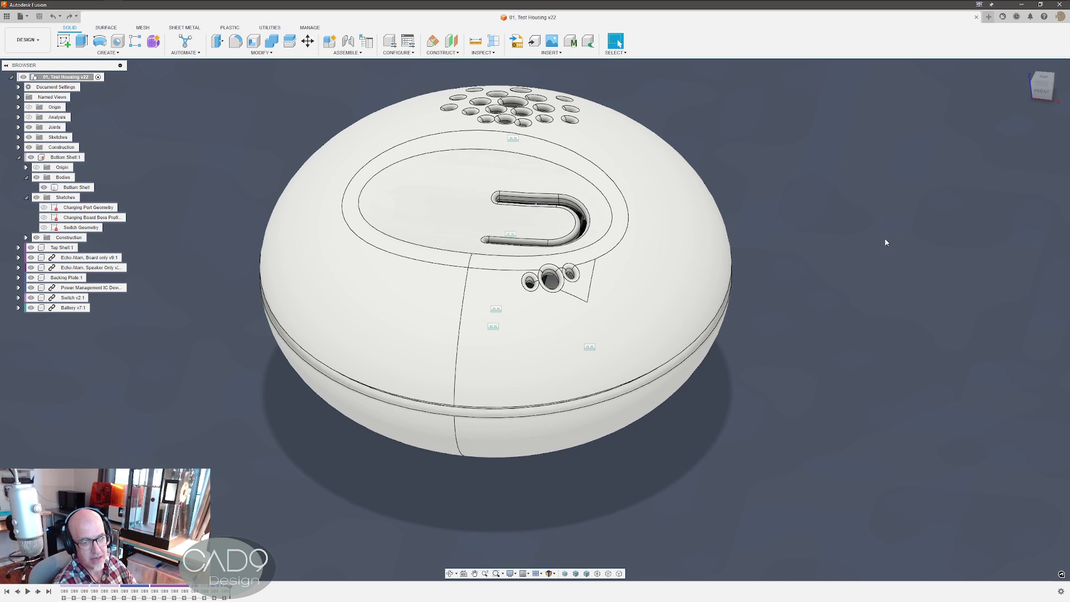
left_click_drag(891, 555, 602, 44)
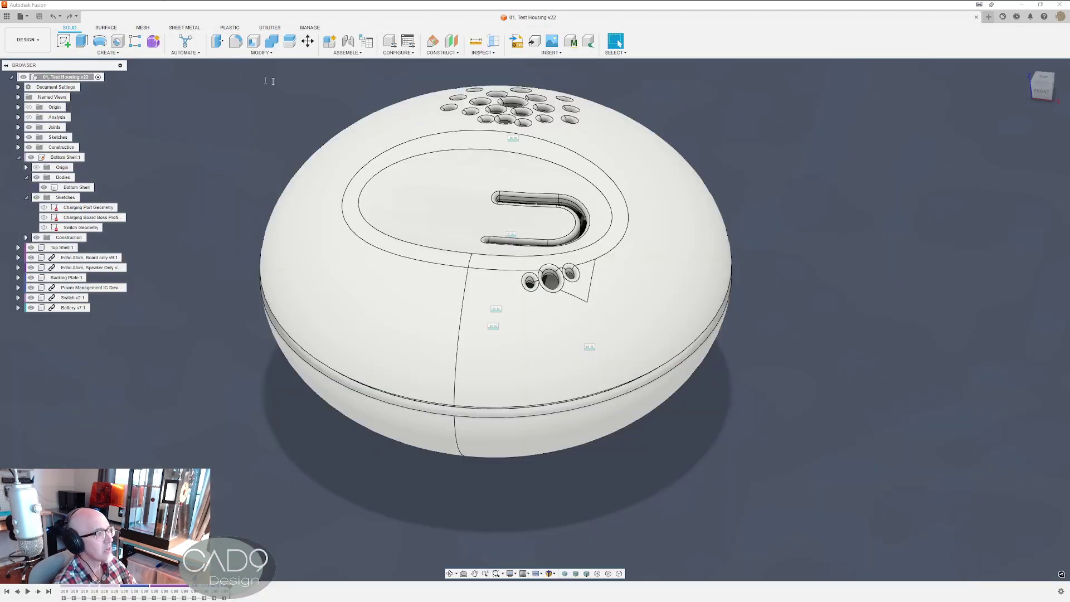
key("alt+Tab")
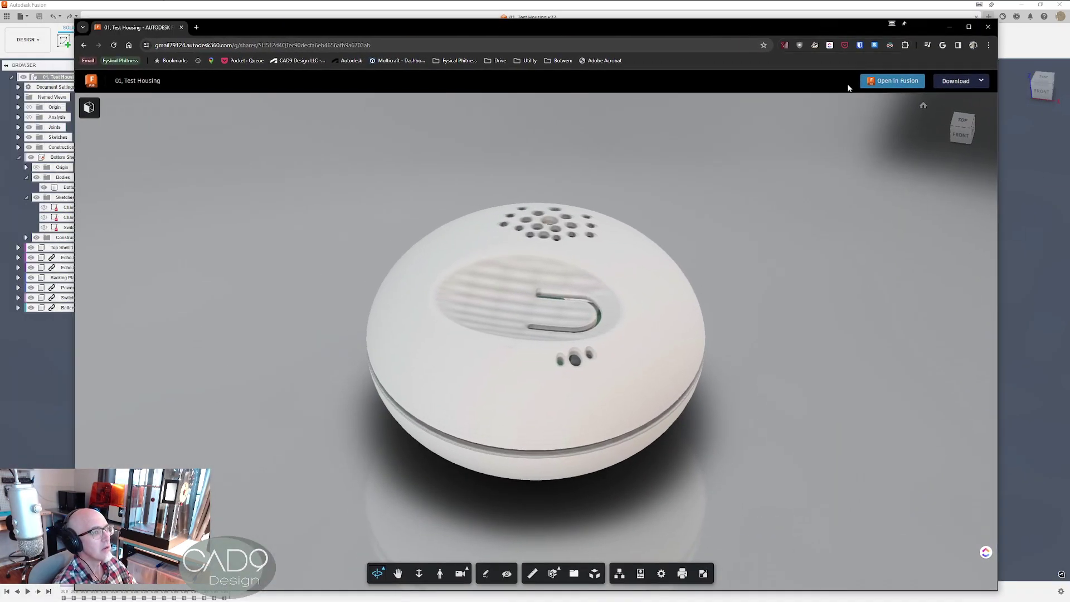
left_click_drag(679, 28, 695, 21)
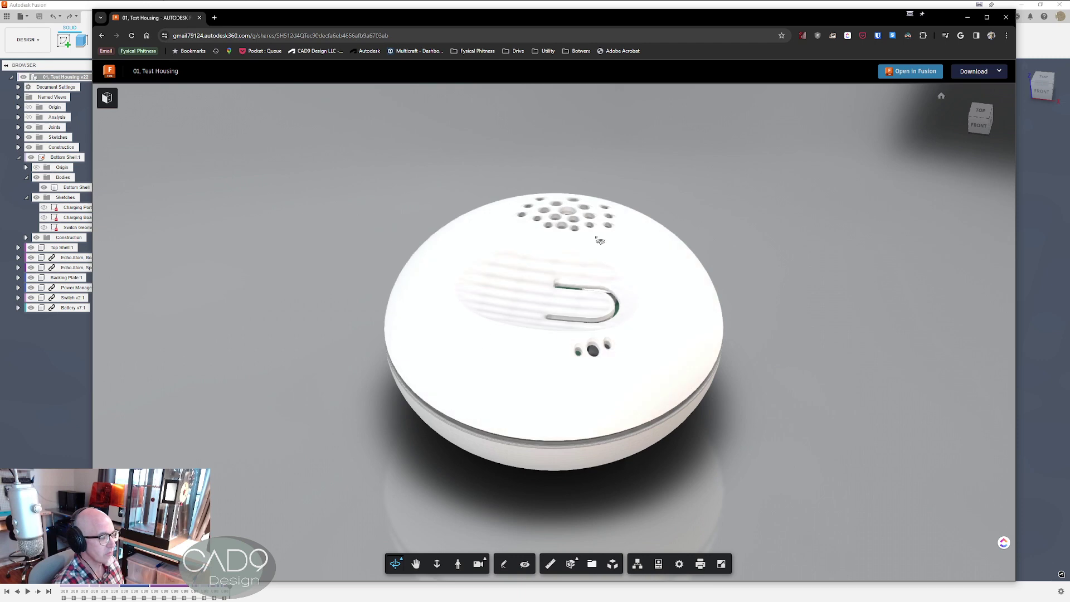
left_click_drag(771, 373, 752, 399)
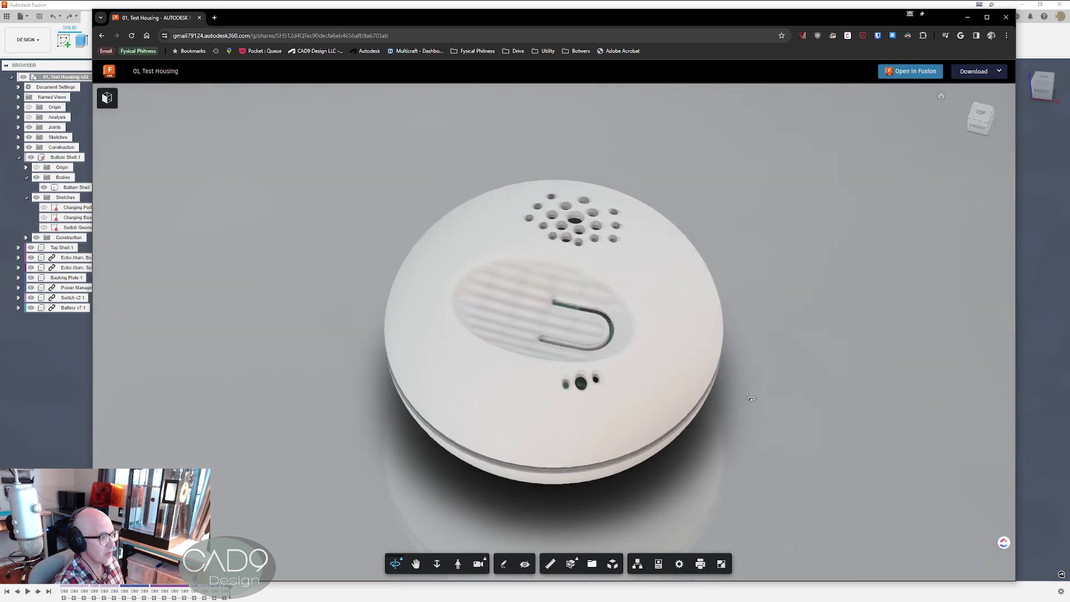
left_click(999, 71)
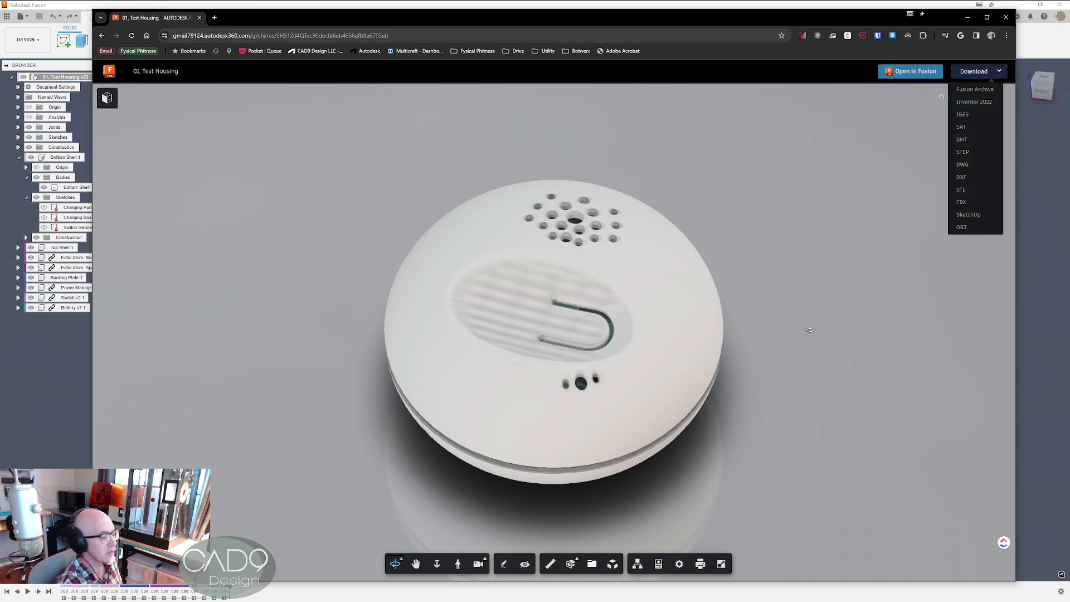
left_click(1037, 373)
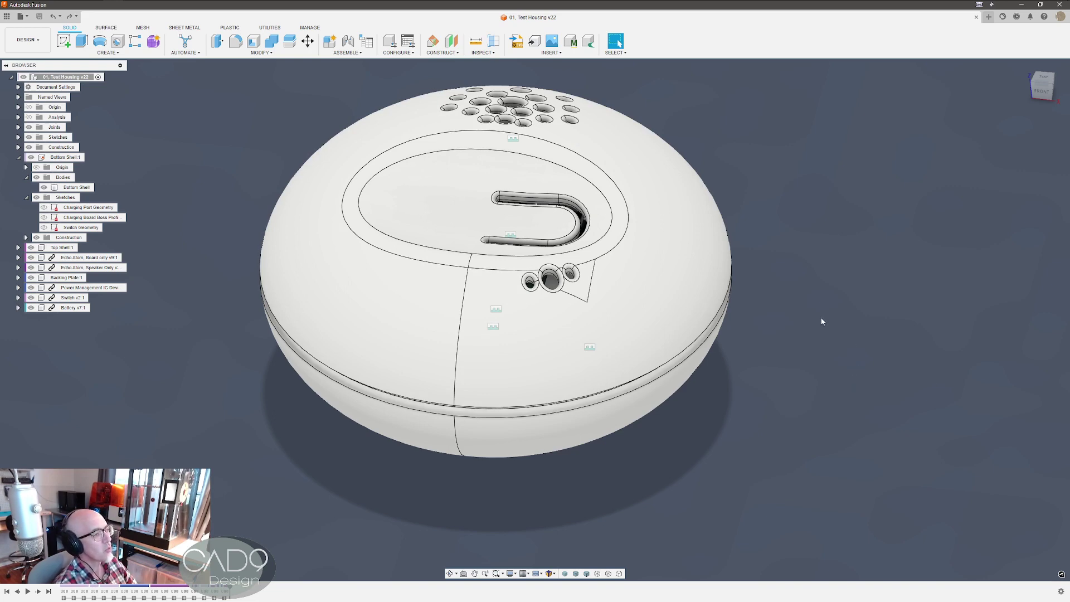
Turn on the housing's section analysis and examine the internal cross-section from the side.
middle_click_drag(821, 319, 844, 352, "shift")
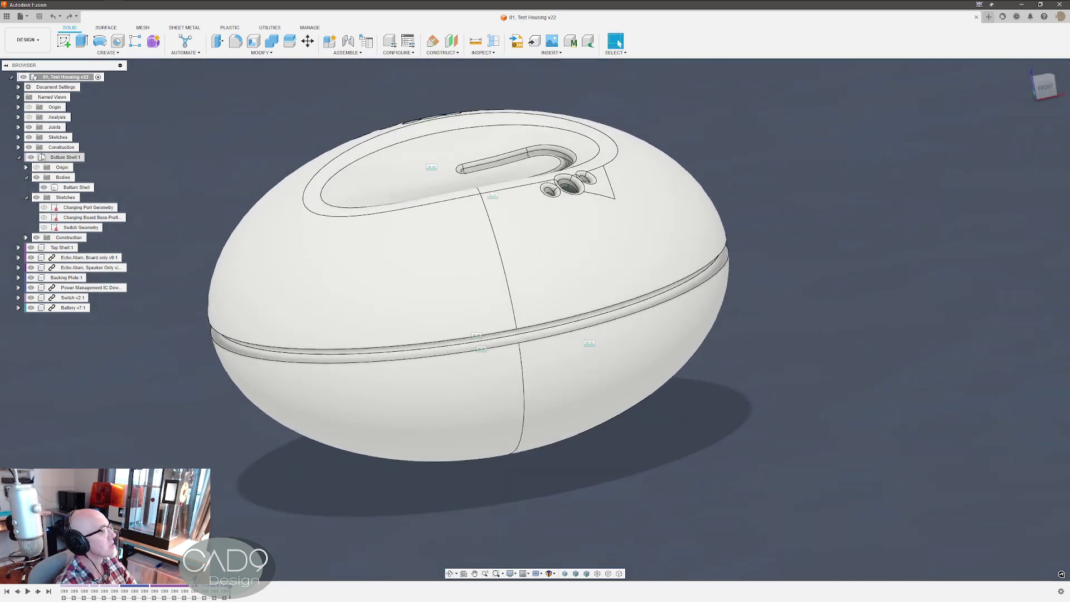
left_click(29, 118)
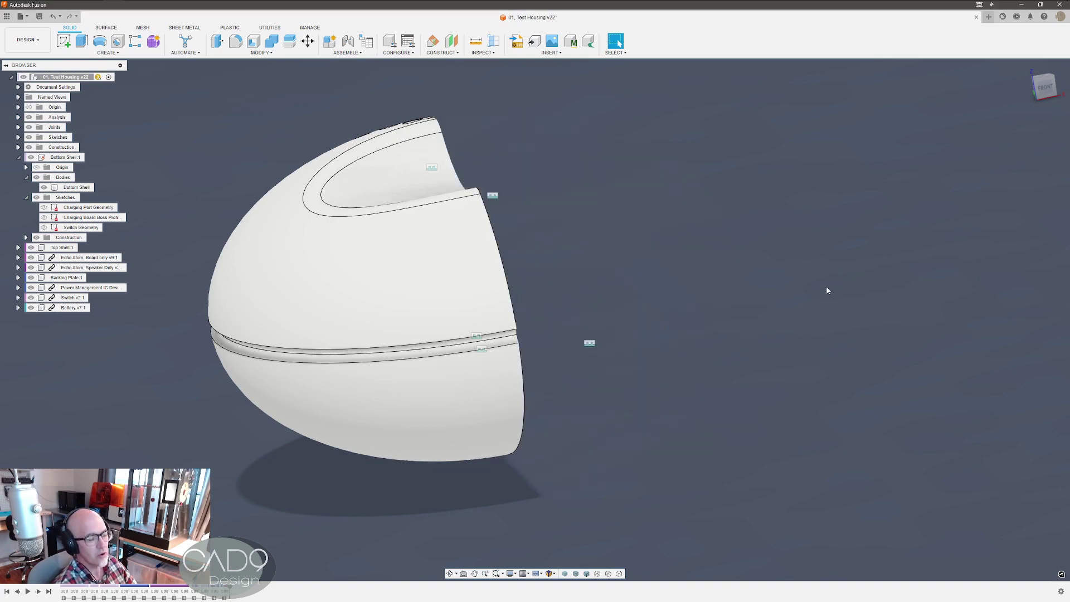
middle_click_drag(817, 296, 761, 319, "shift")
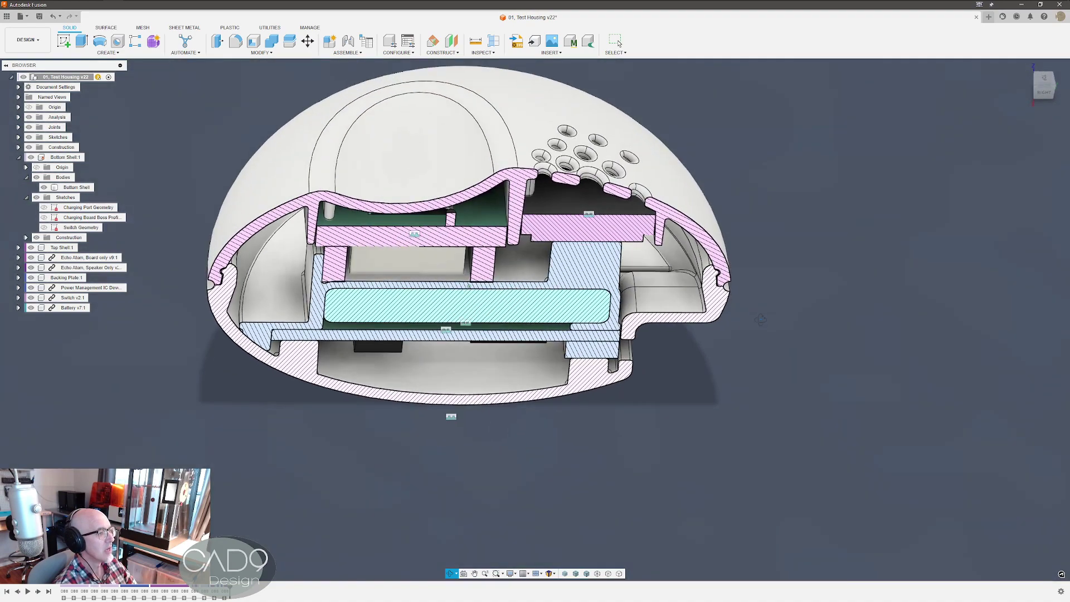
left_click(481, 220)
left_click(149, 95)
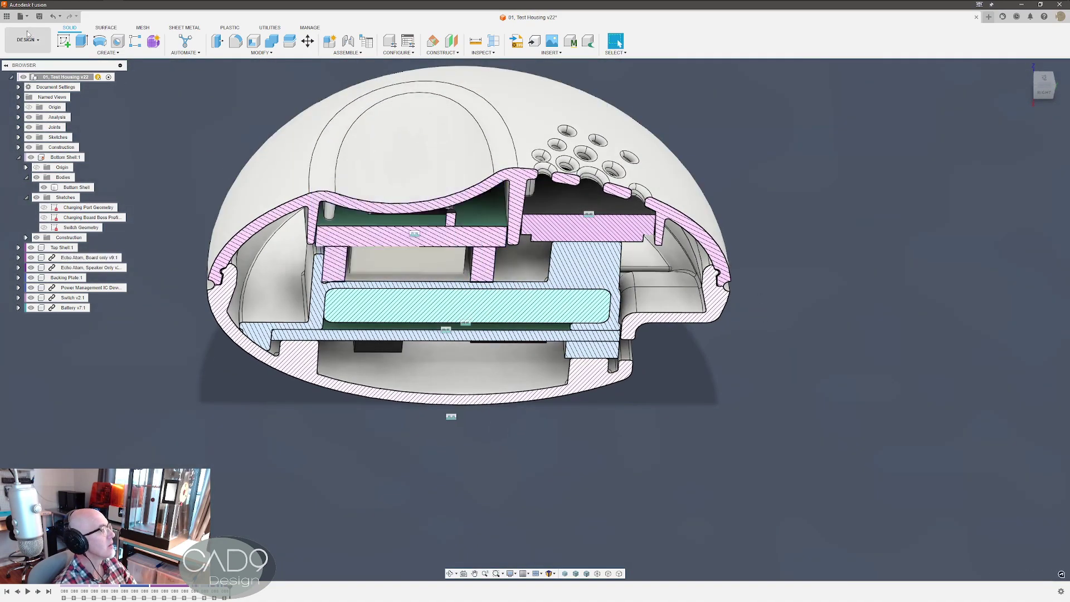
Open the Echo Atom, Board only design from the Electronics folder and examine both sides of the board.
left_click(7, 19)
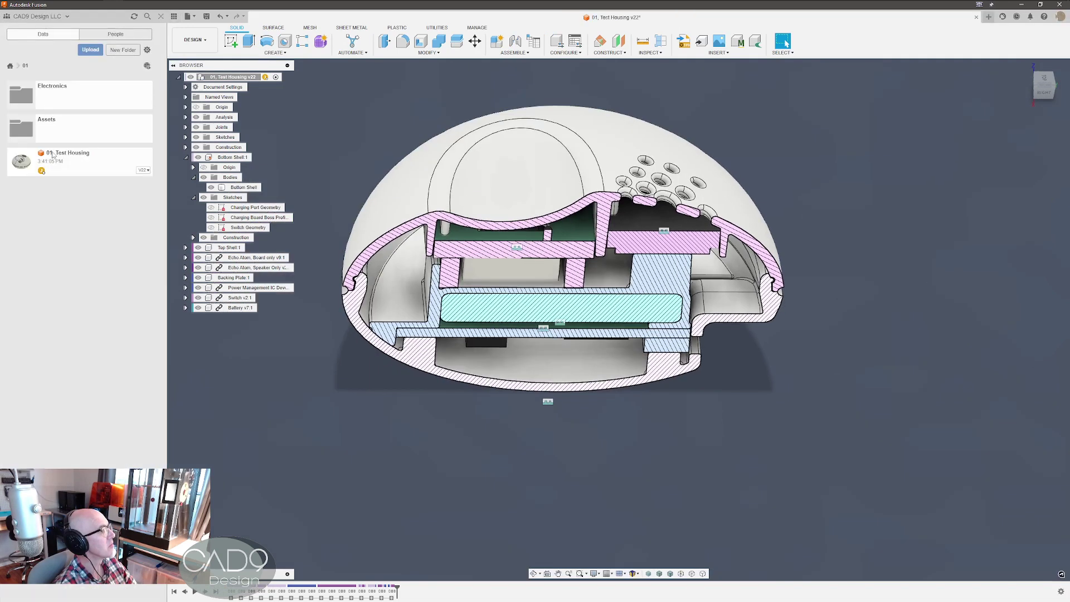
left_click(70, 99)
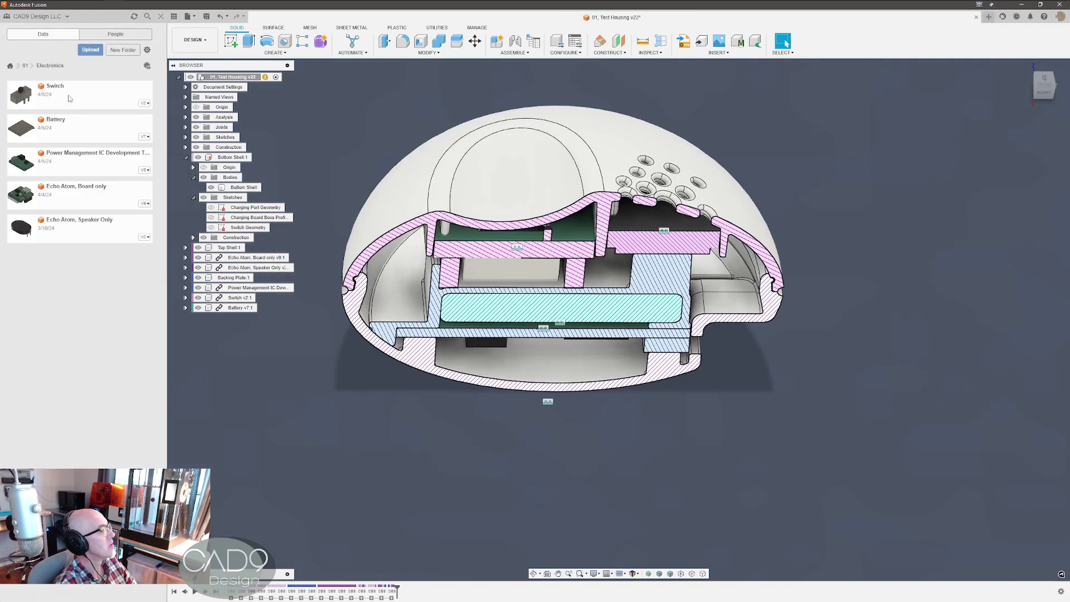
double_click(75, 194)
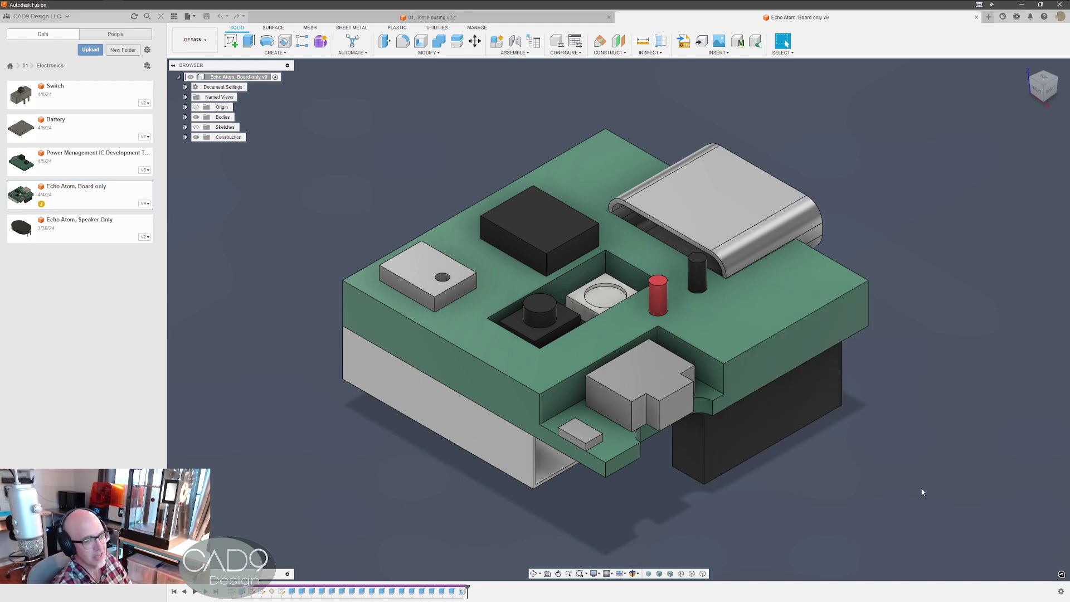
middle_click_drag(913, 489, 840, 329, "shift")
key("Escape")
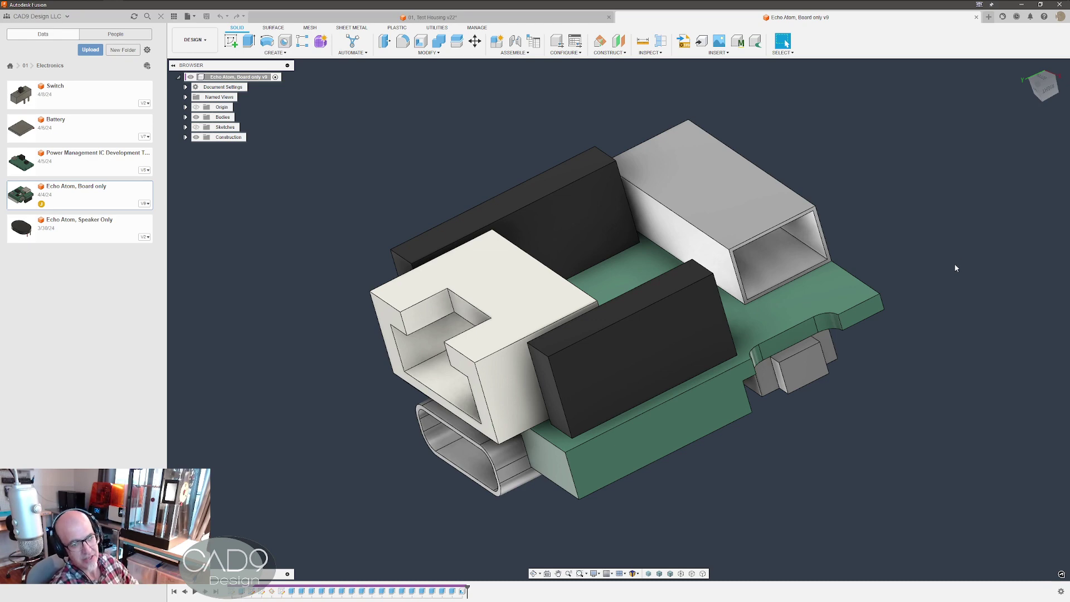
middle_click_drag(949, 242, 918, 415, "shift")
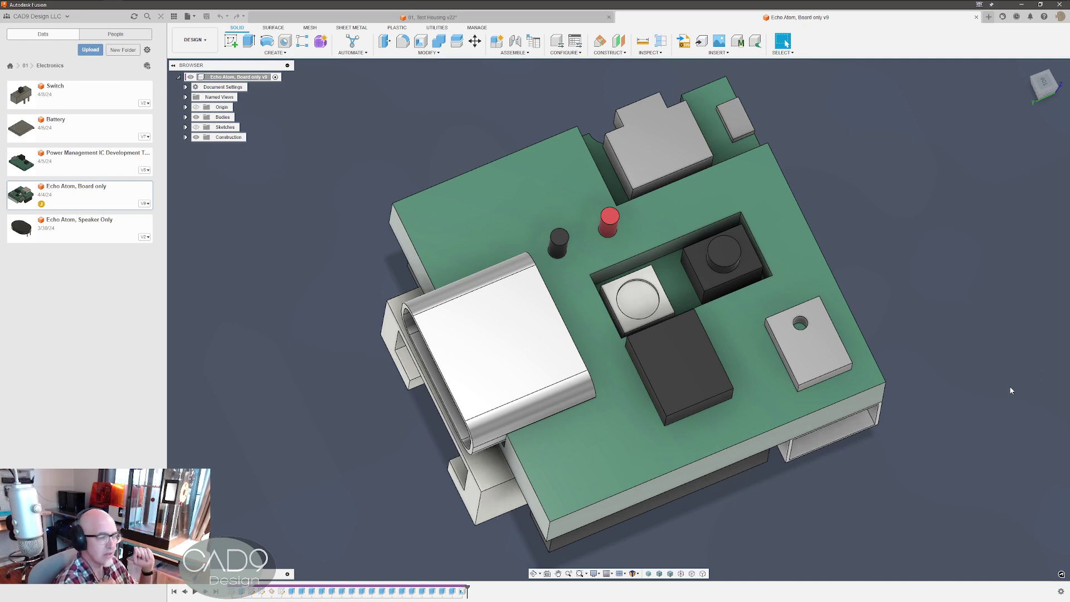
Return to the Test Housing design, undo the section display and close the project file browser.
left_click(552, 19)
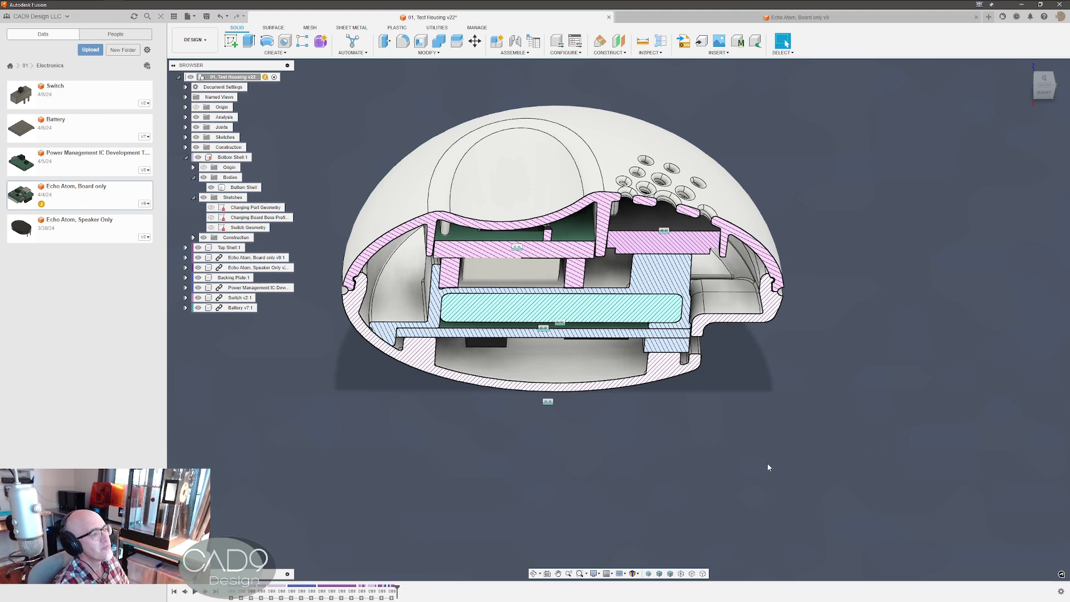
middle_click_drag(768, 467, 802, 362, "shift")
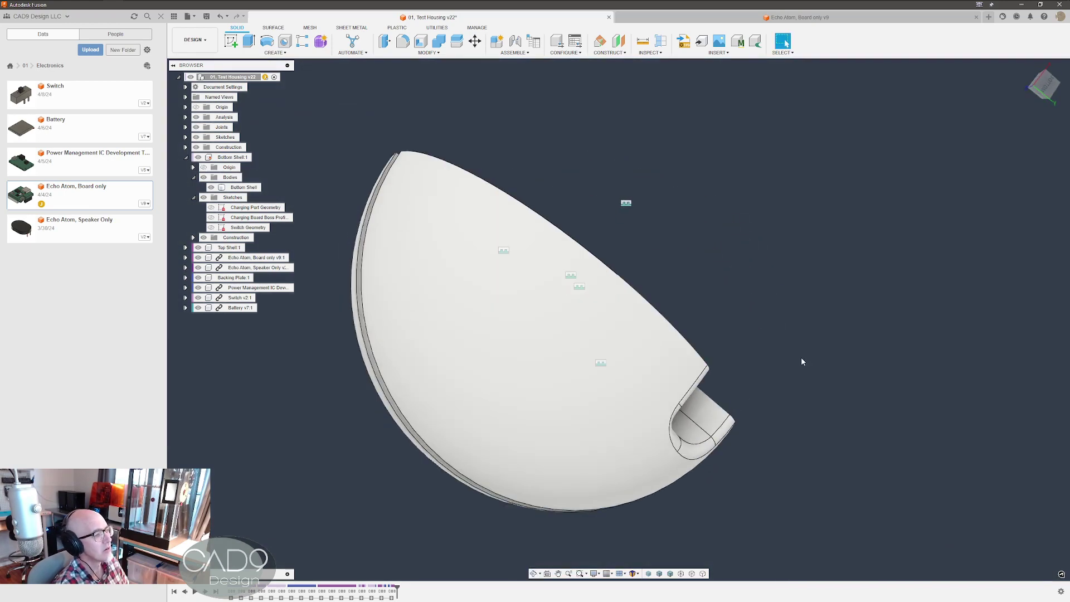
key("ctrl+z")
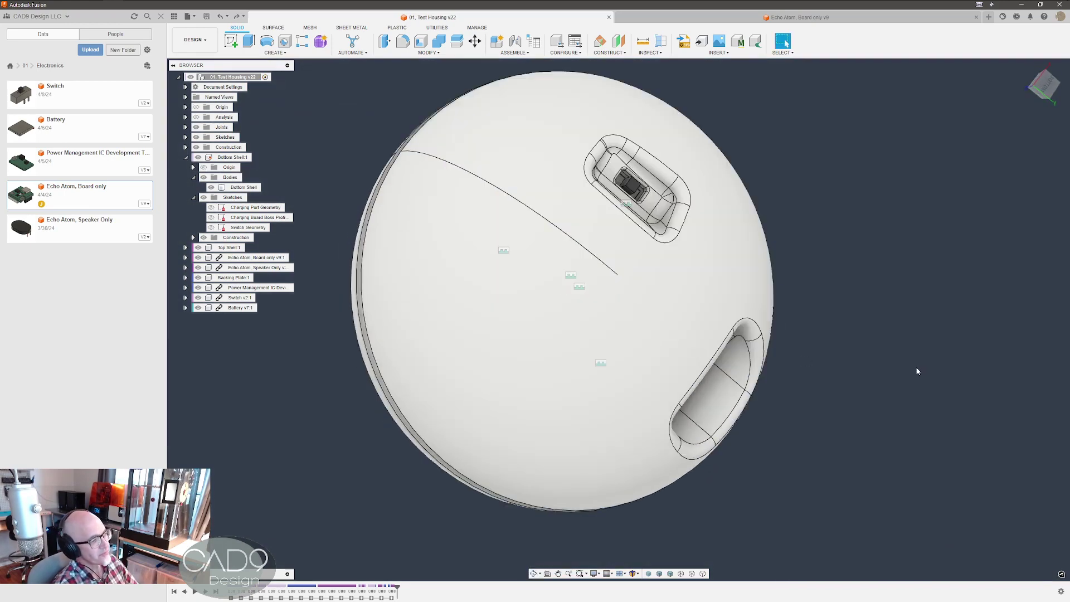
key("F5")
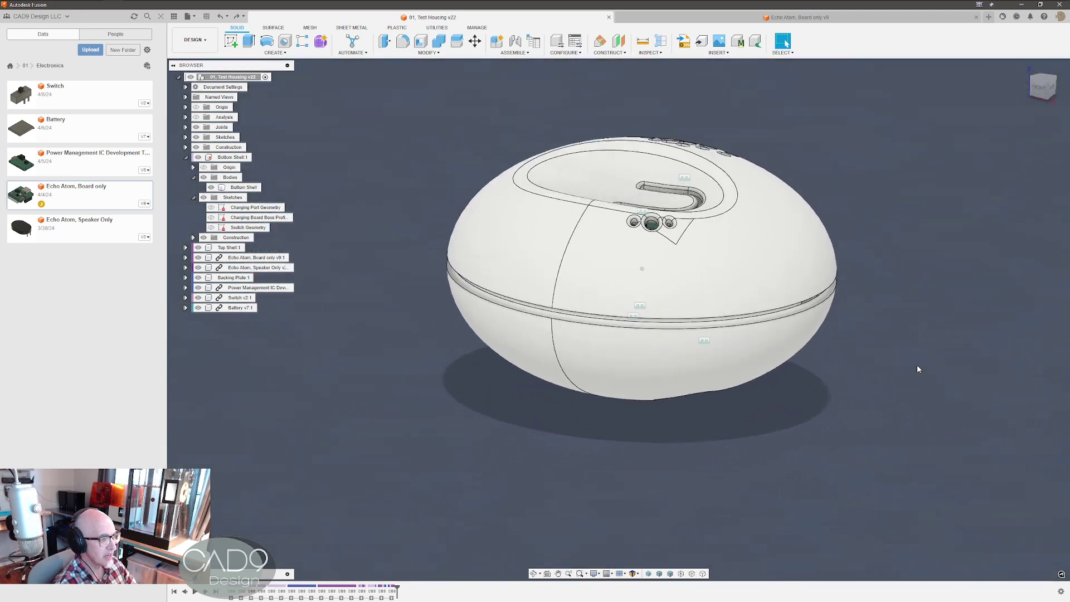
left_click(161, 17)
Hide the bottom shell and examine the charging port on the power management board.
middle_click_drag(700, 437, 604, 368, "shift")
left_click(605, 368)
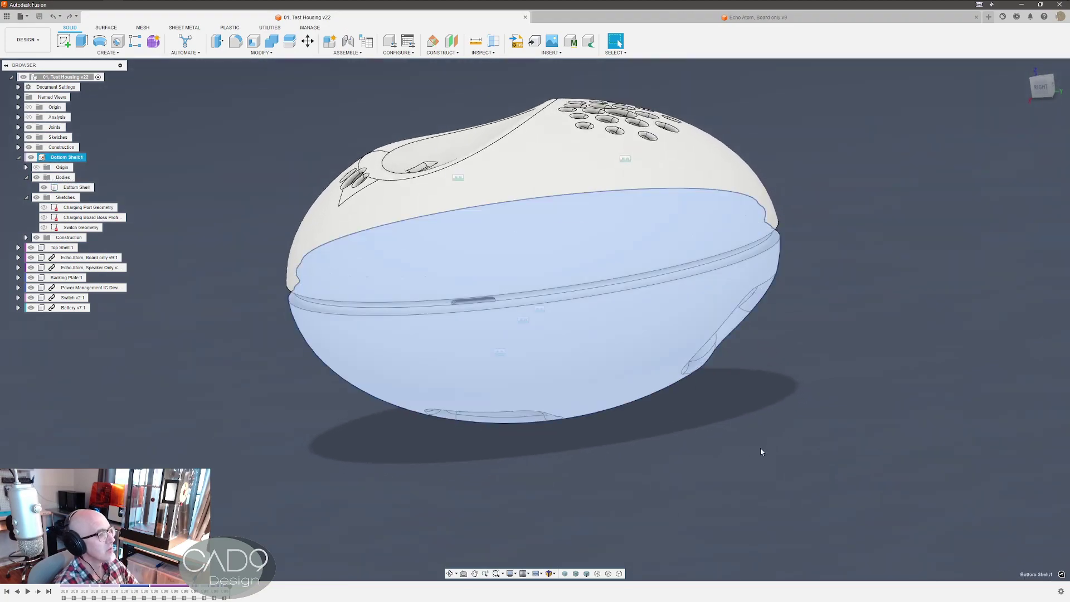
key("v")
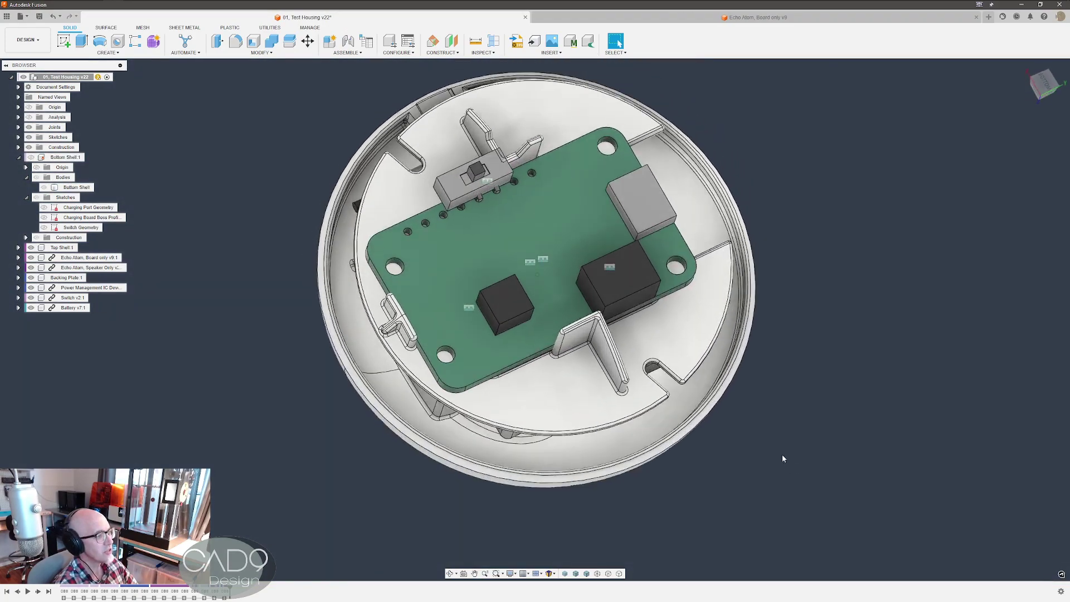
middle_click_drag(782, 459, 569, 329, "shift")
left_click(570, 335)
left_click(804, 360)
left_click(770, 376)
key("F6")
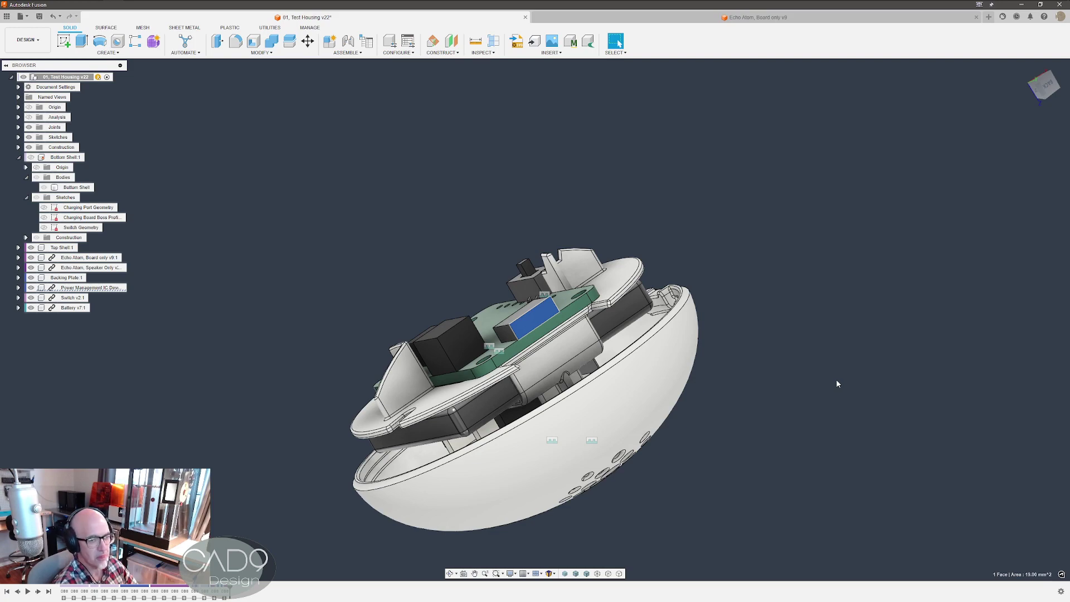
Examine the slide switch beside the board and undo the hiding of the bottom shell.
left_click(836, 381)
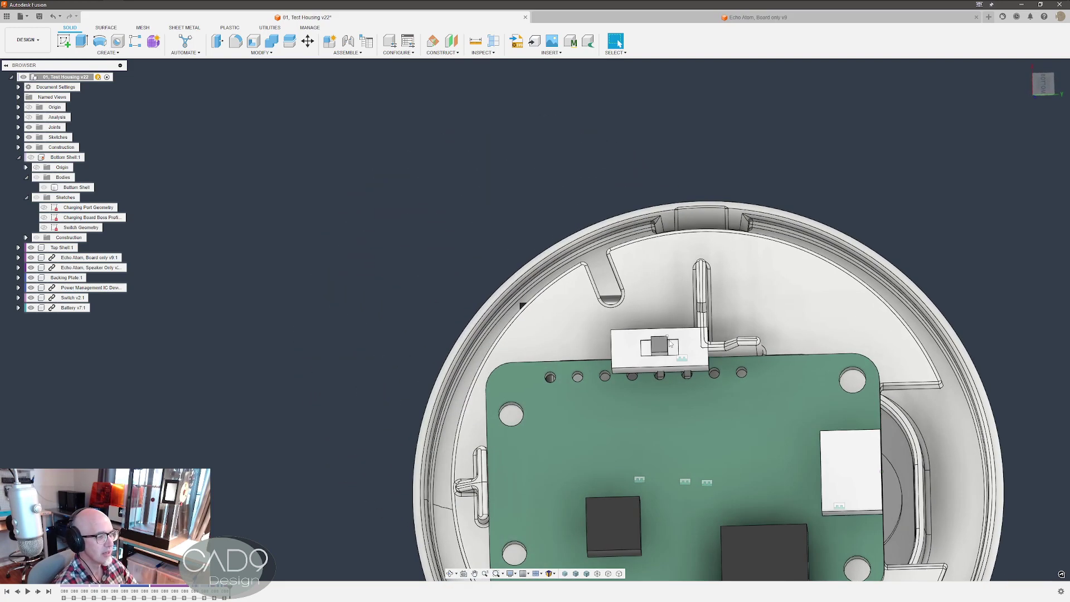
left_click(669, 345)
key("F6")
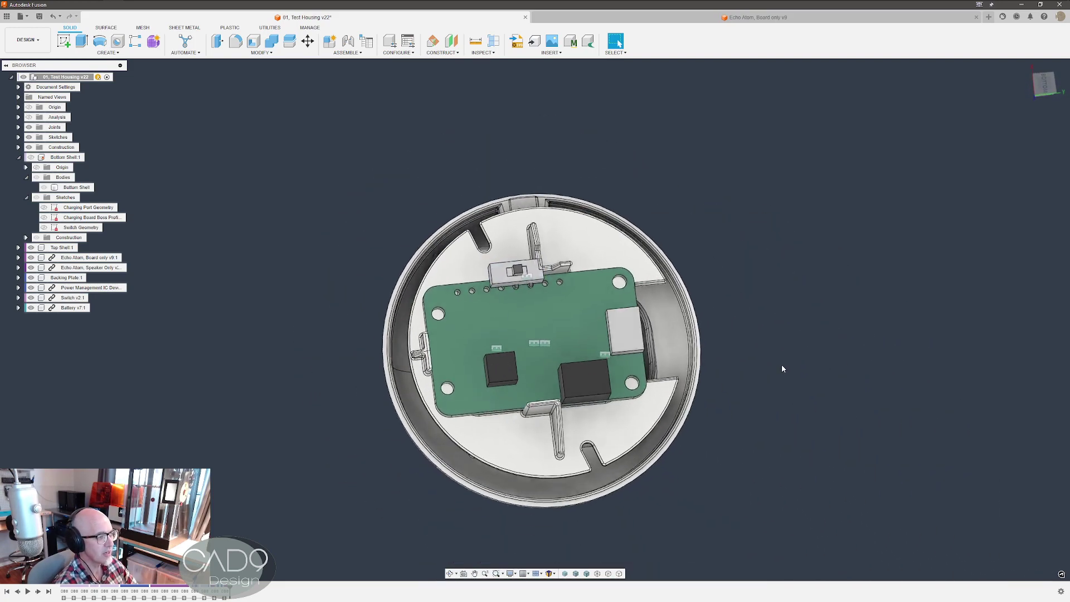
key("ctrl+z")
key("shift+F6")
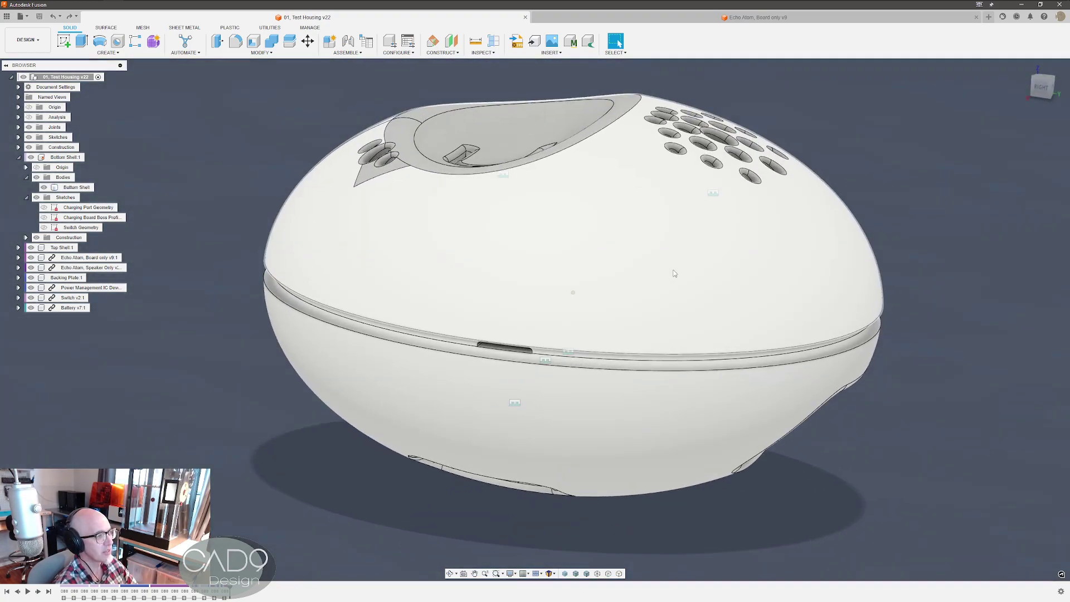
Hide the top shell, examine the Echo board, speaker and battery inside the housing, and undo the hiding.
left_click(674, 273)
key("v")
scroll(833, 340, "up", 5)
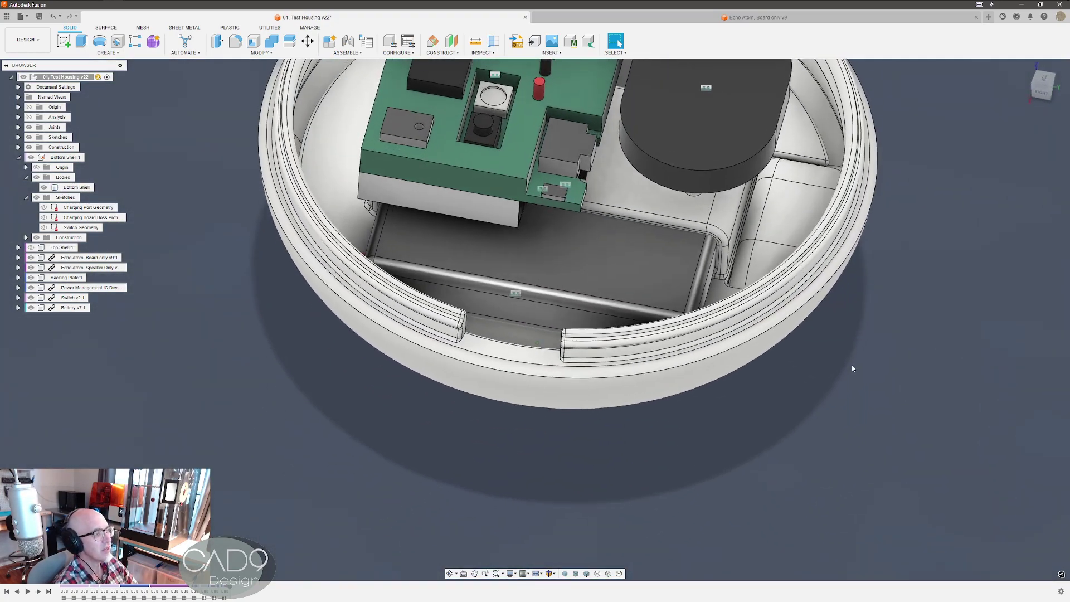
double_click(732, 250)
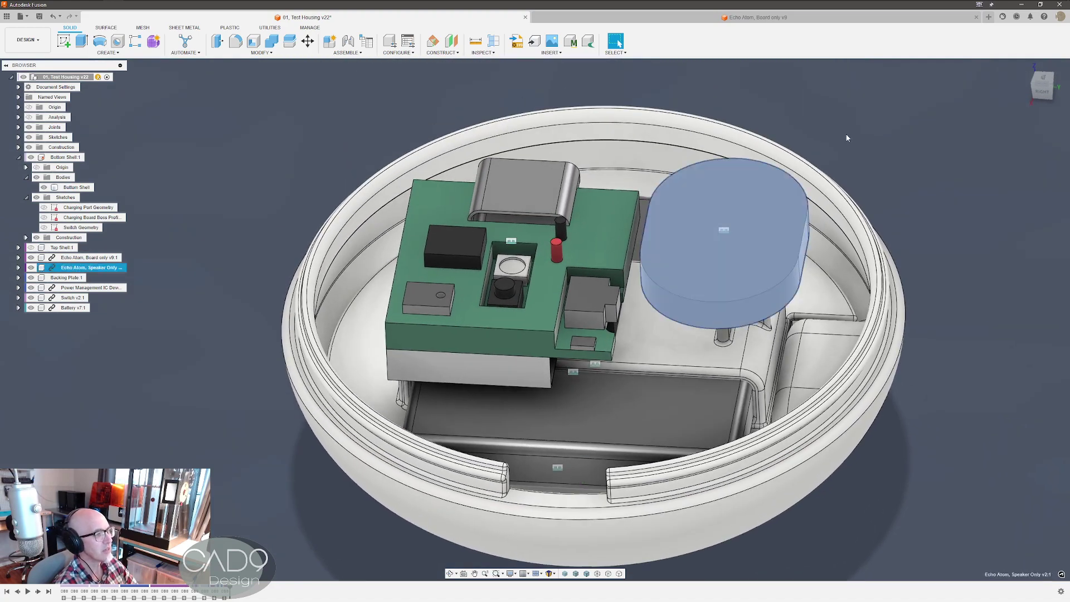
left_click(599, 245)
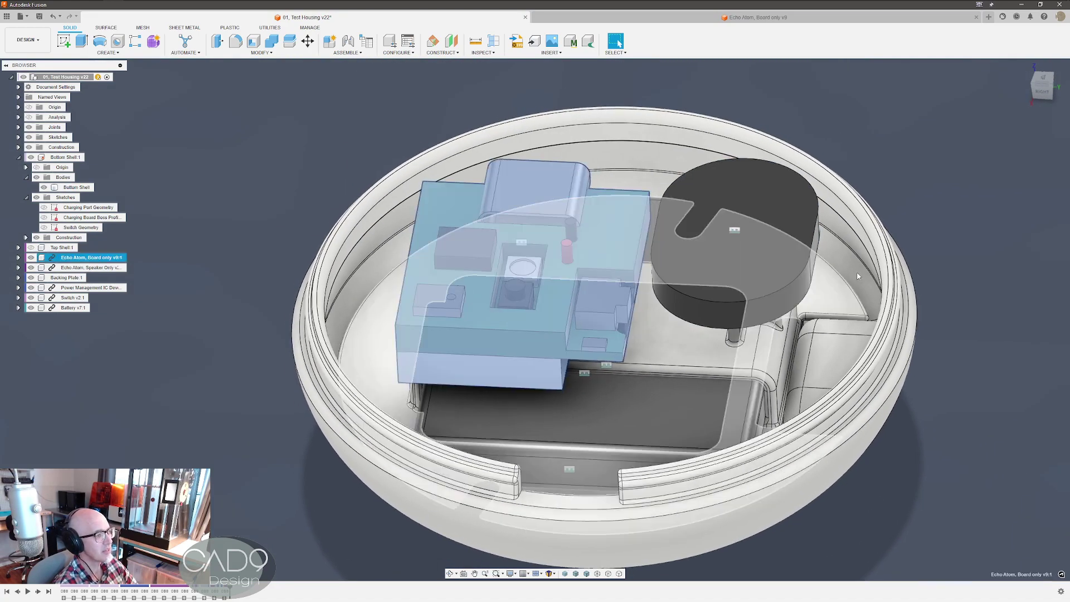
left_click(859, 275)
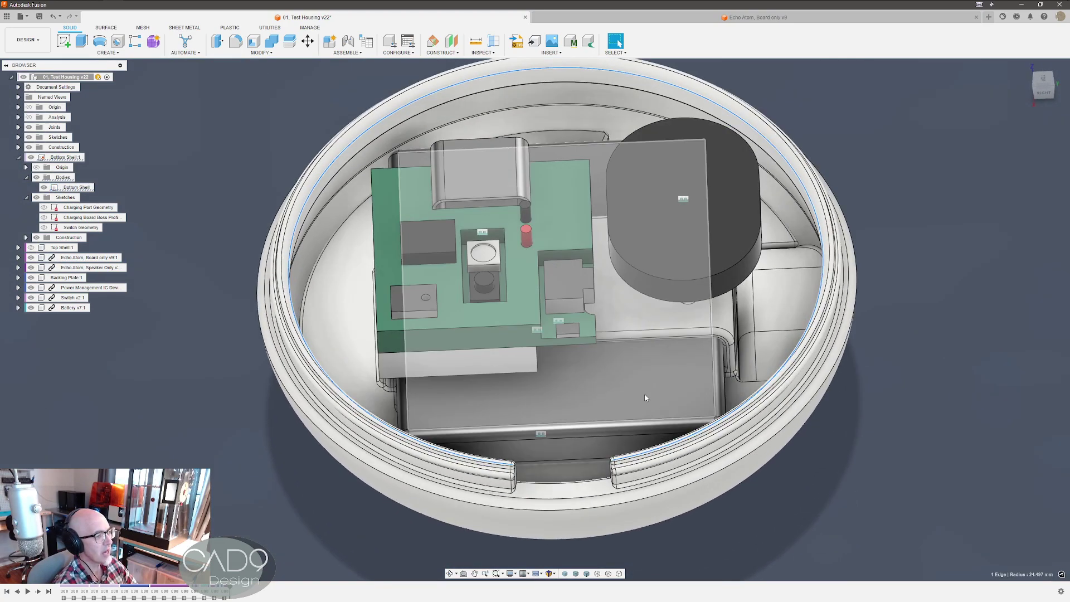
double_click(644, 393)
left_click(896, 456)
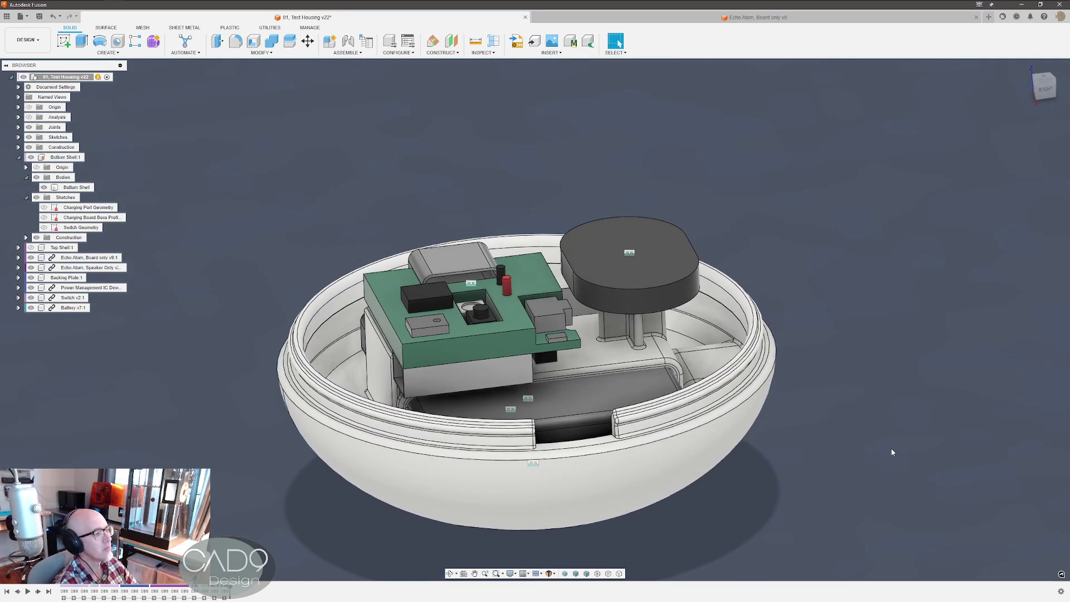
key("ctrl+z")
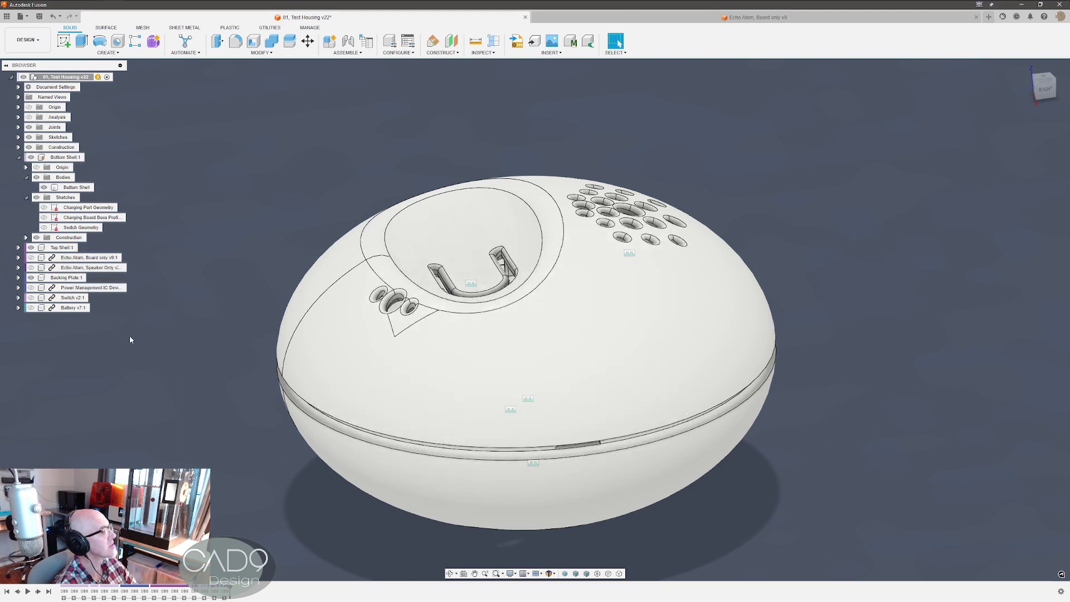
Turn on the housing's section analysis and expand the assembly's Sketches folder in place of the bottom shell's contents.
left_click(18, 157)
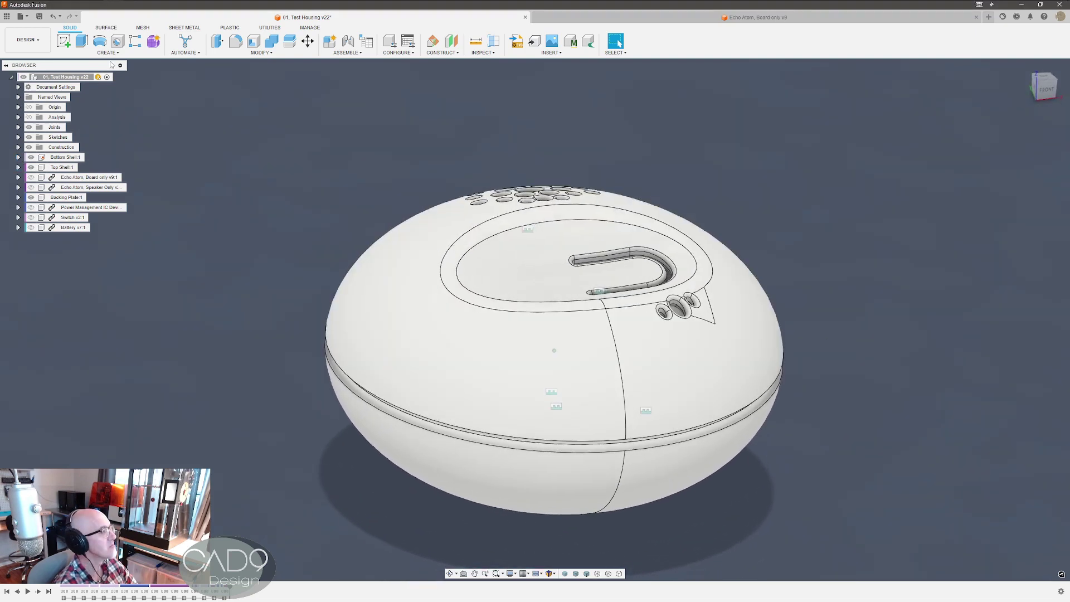
left_click(29, 117)
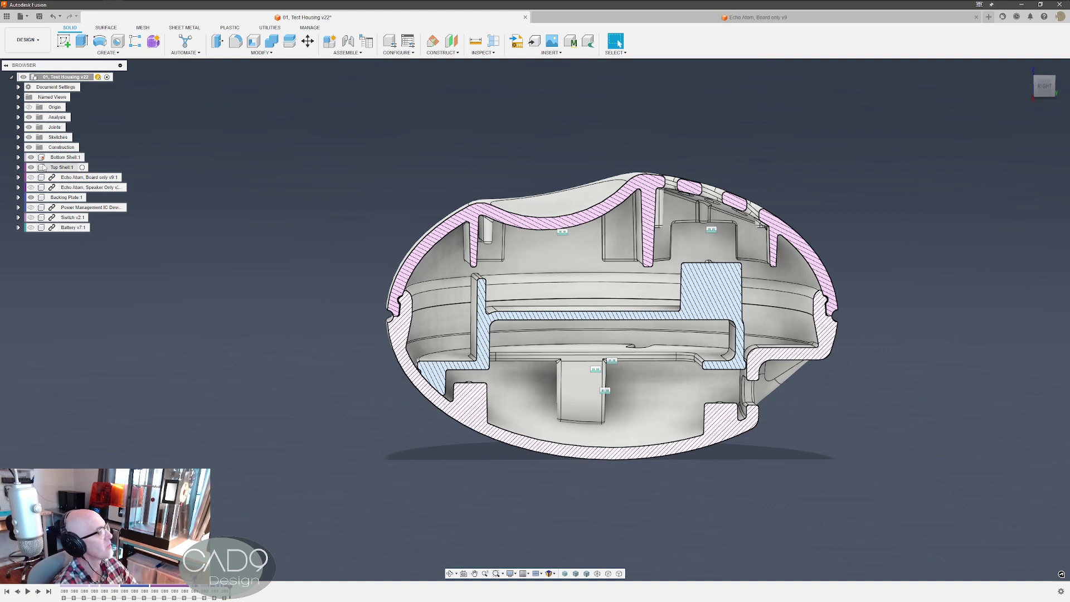
left_click(19, 137)
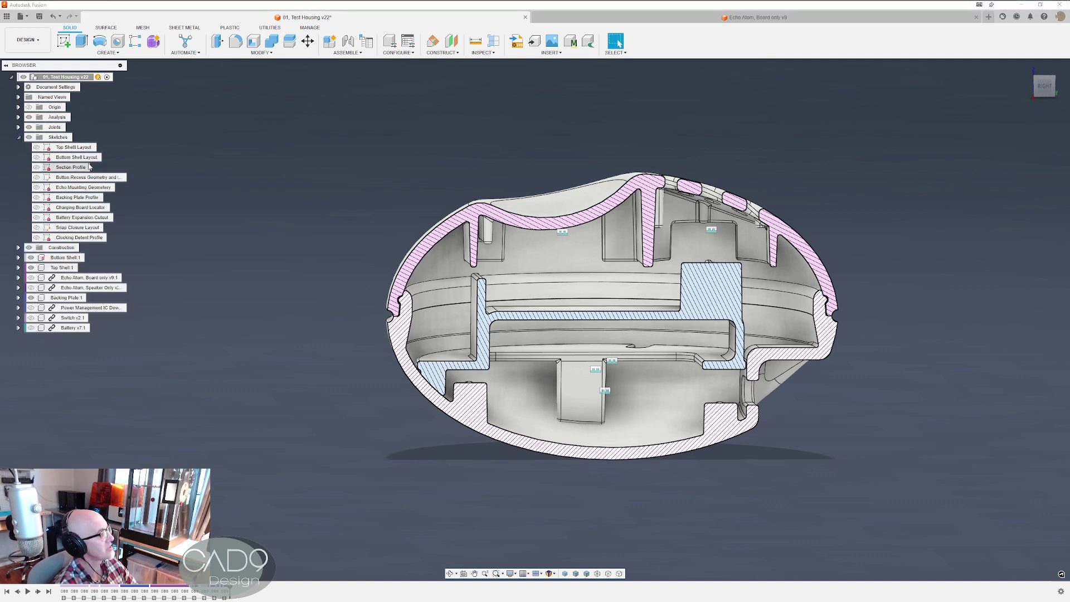
Collapse the assembly's Sketches folder and examine the sectioned housing, especially the snap closure where the top and bottom shells meet.
left_click(19, 138)
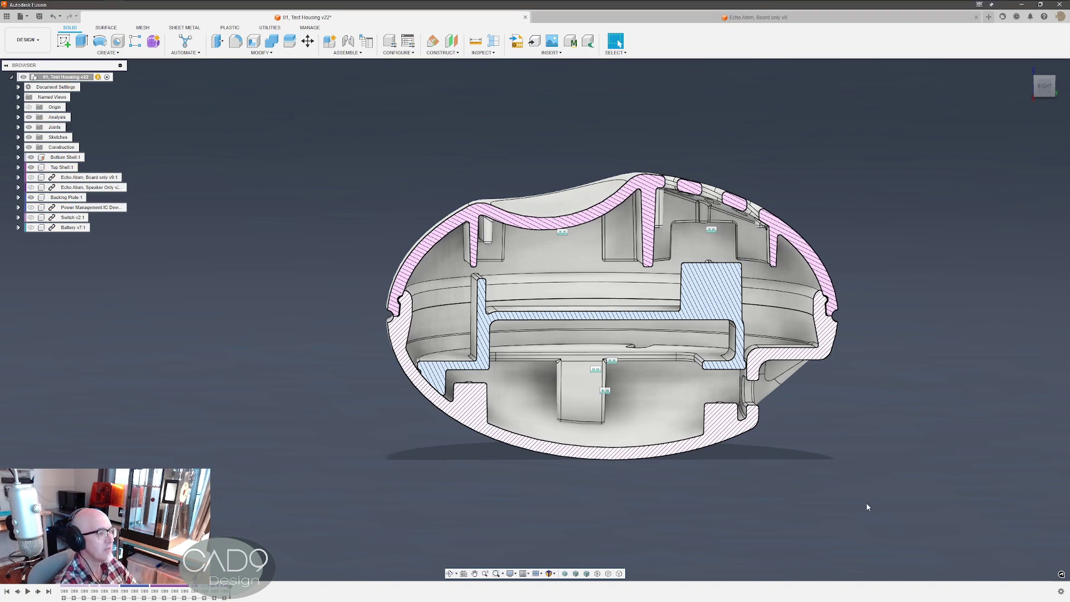
scroll(867, 508, "up", 3)
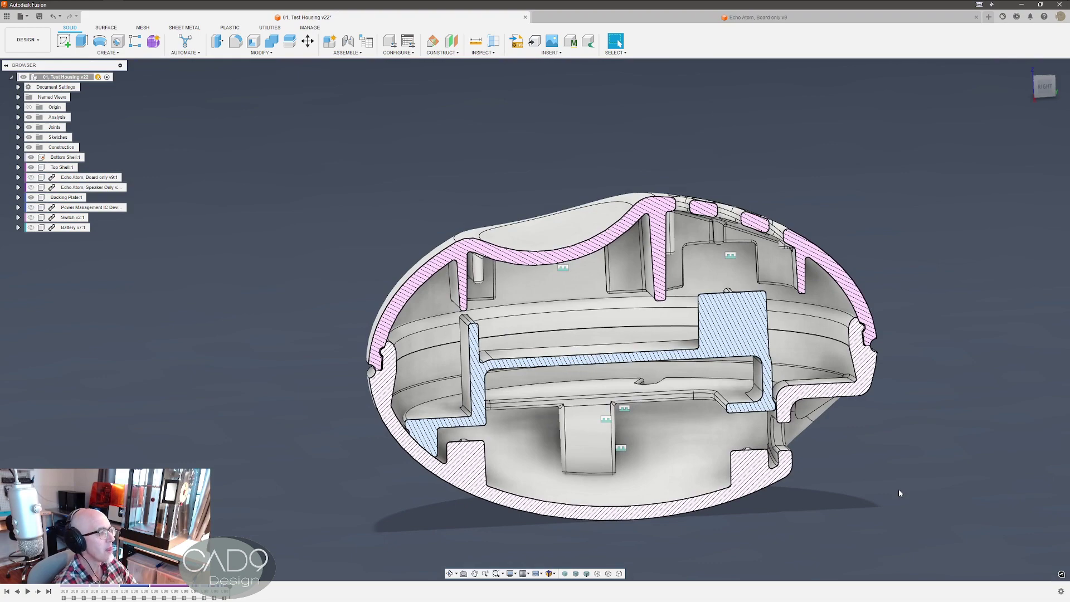
scroll(899, 490, "up", 5)
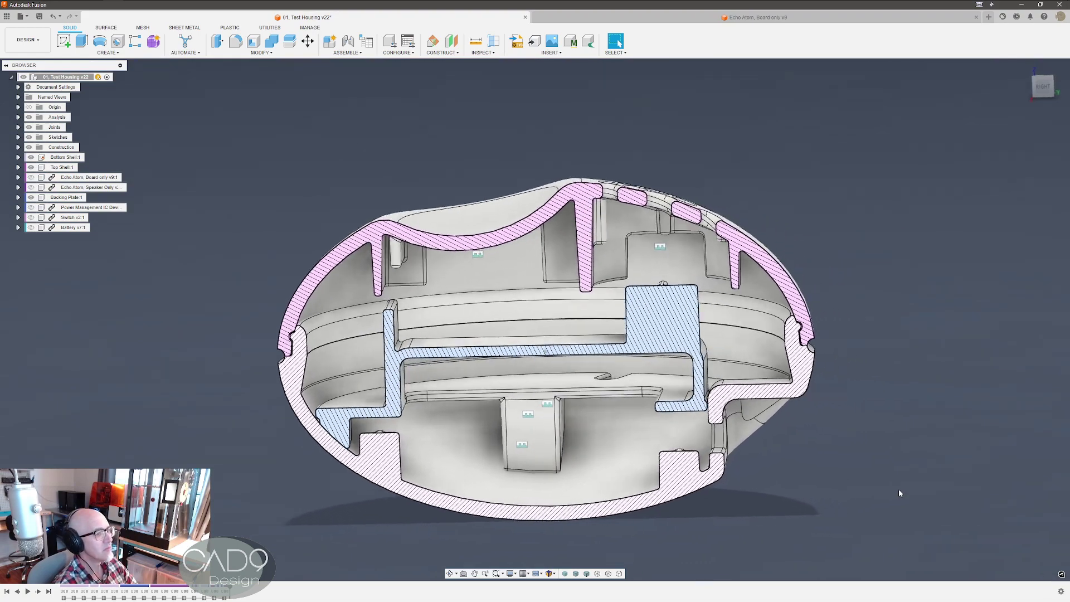
scroll(898, 489, "up", 1)
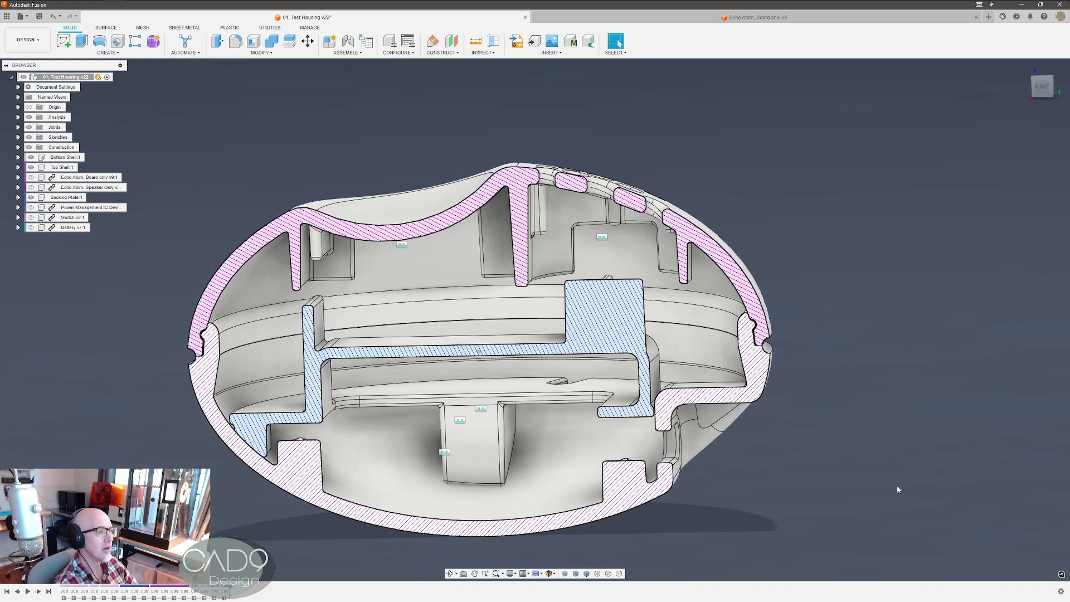
scroll(814, 346, "up", 2)
scroll(813, 345, "up", 5)
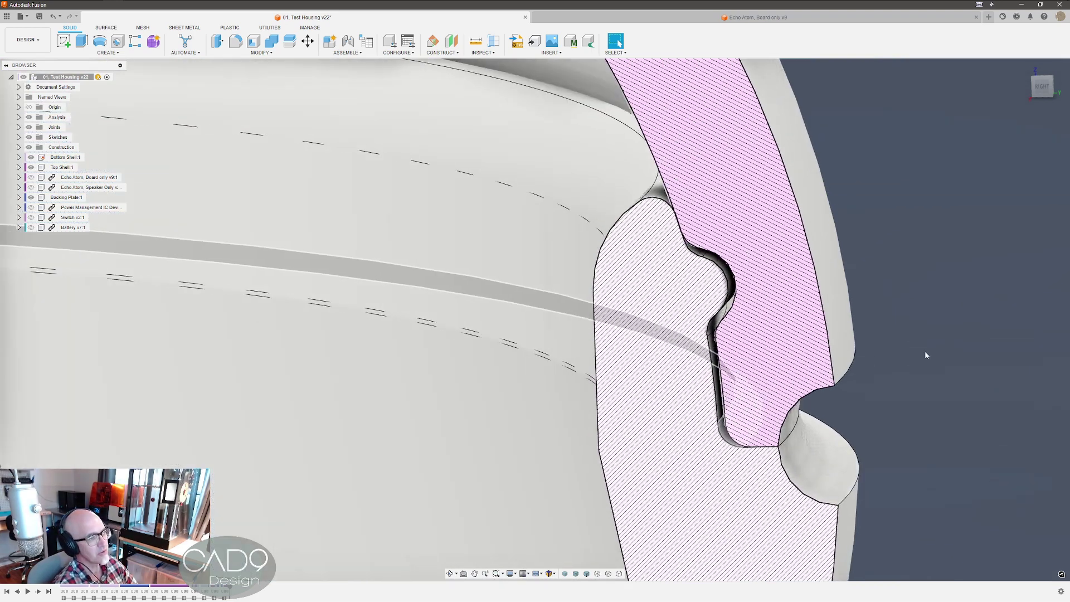
scroll(926, 355, "down", 4)
scroll(925, 356, "up", 4)
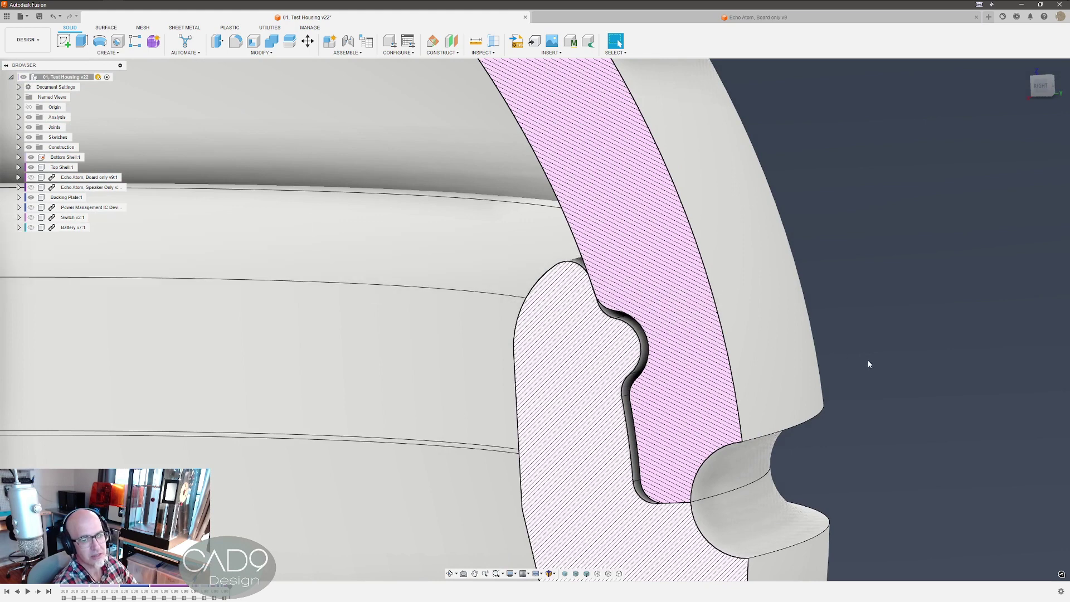
scroll(867, 361, "down", 2)
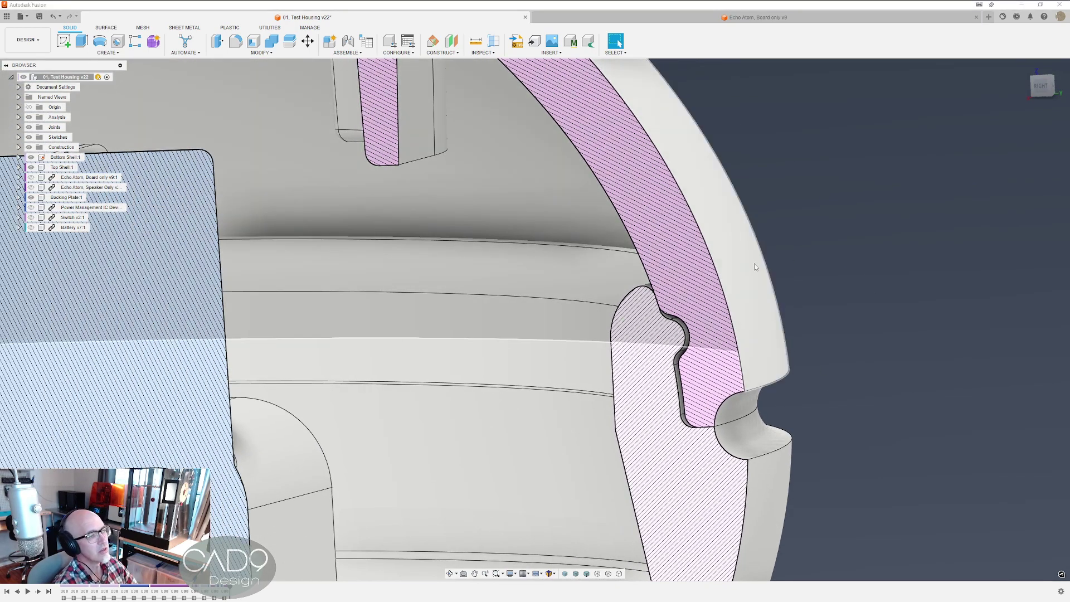
Open the parameter list, review the SnapAdjust user parameter's name and expression, and close the list.
key("s")
left_click(849, 385)
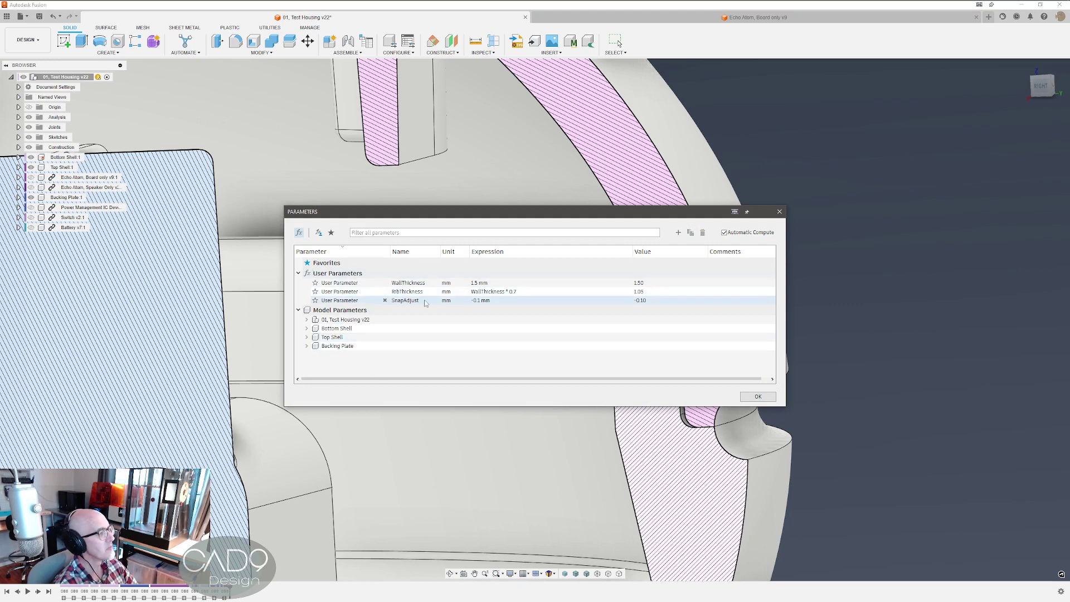
double_click(405, 300)
double_click(482, 300)
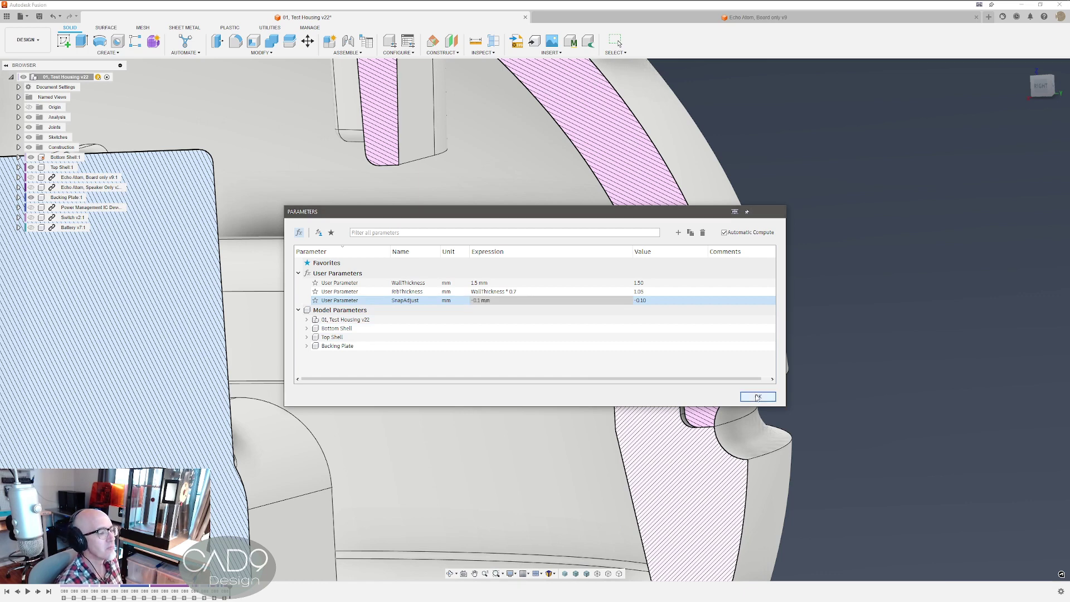
left_click(758, 397)
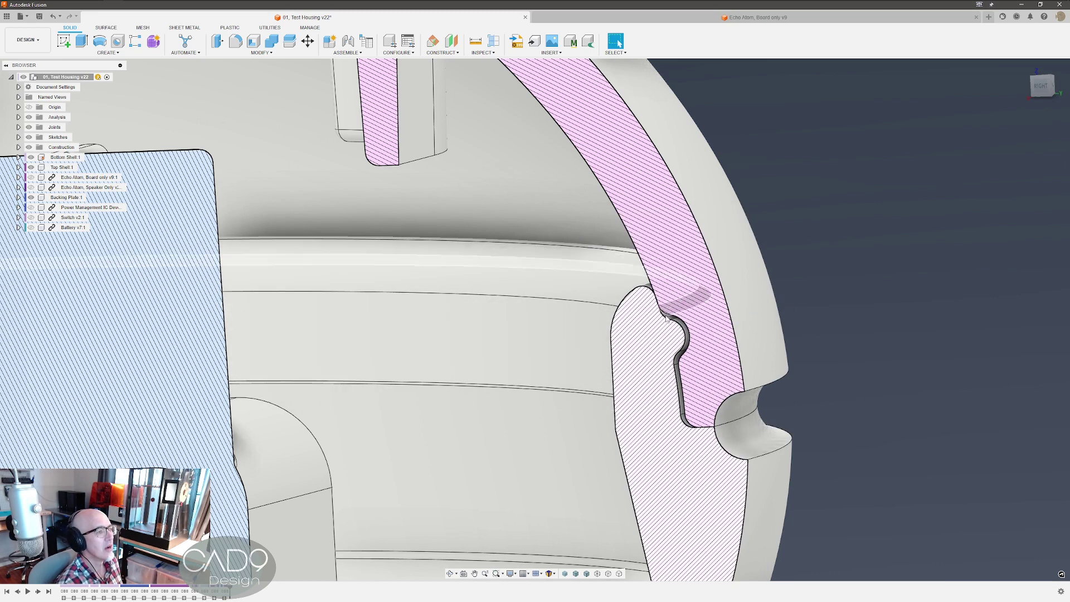
Inspect the rounded snap face on the bottom shell, check it against the user parameters once more, and clear the selection.
scroll(676, 337, "up", 3)
scroll(677, 335, "up", 1)
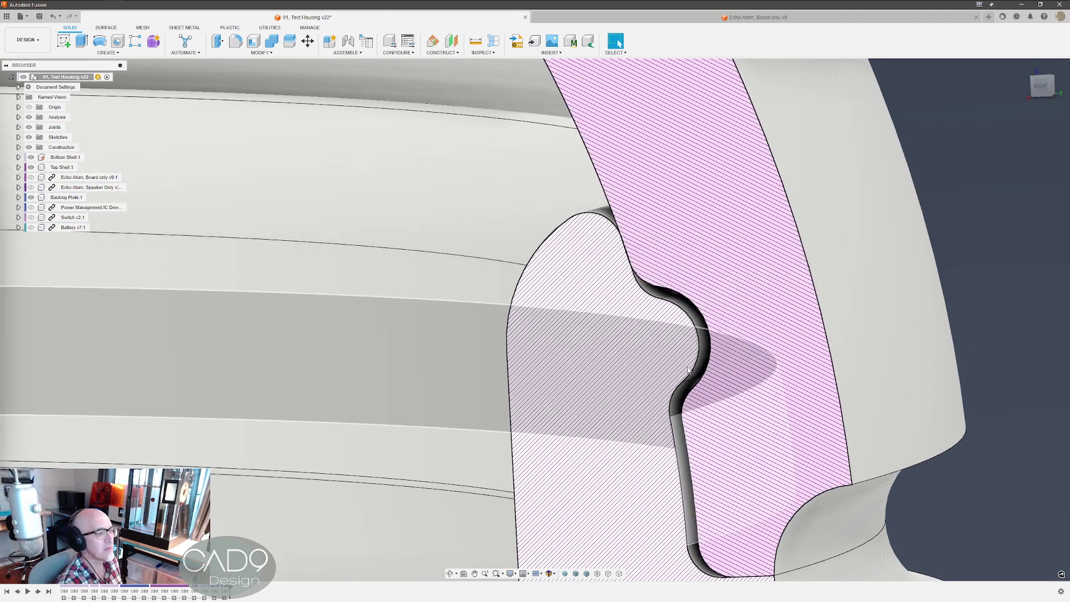
left_click(706, 344)
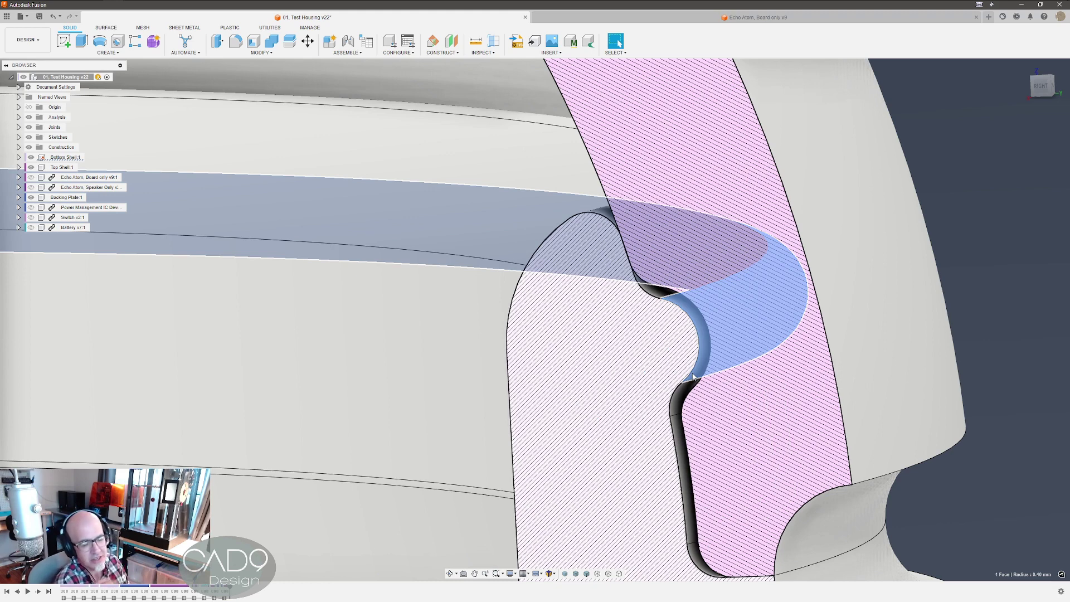
key("s")
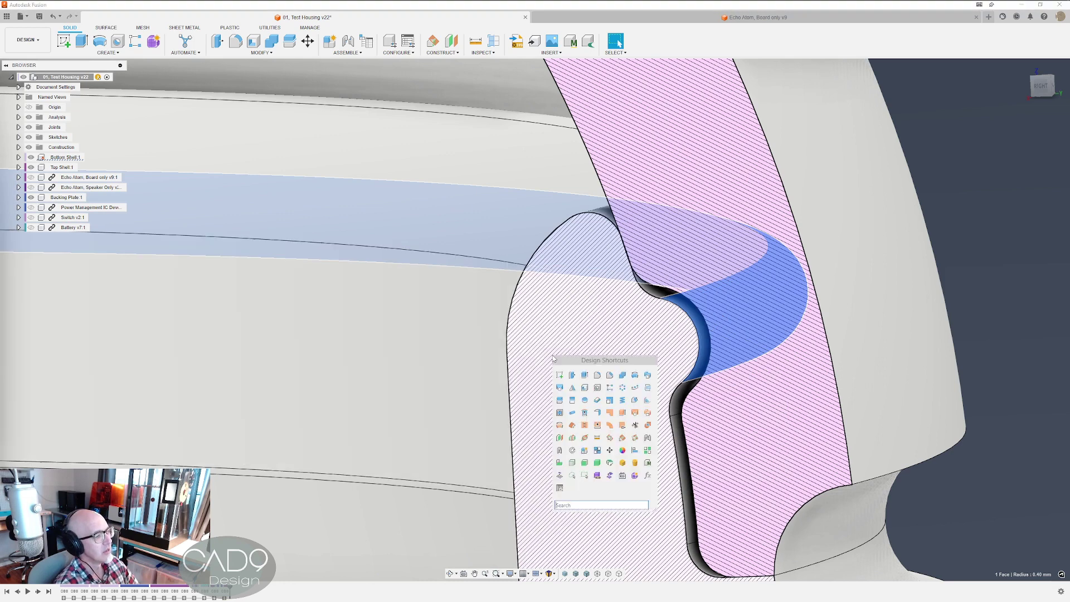
left_click(647, 478)
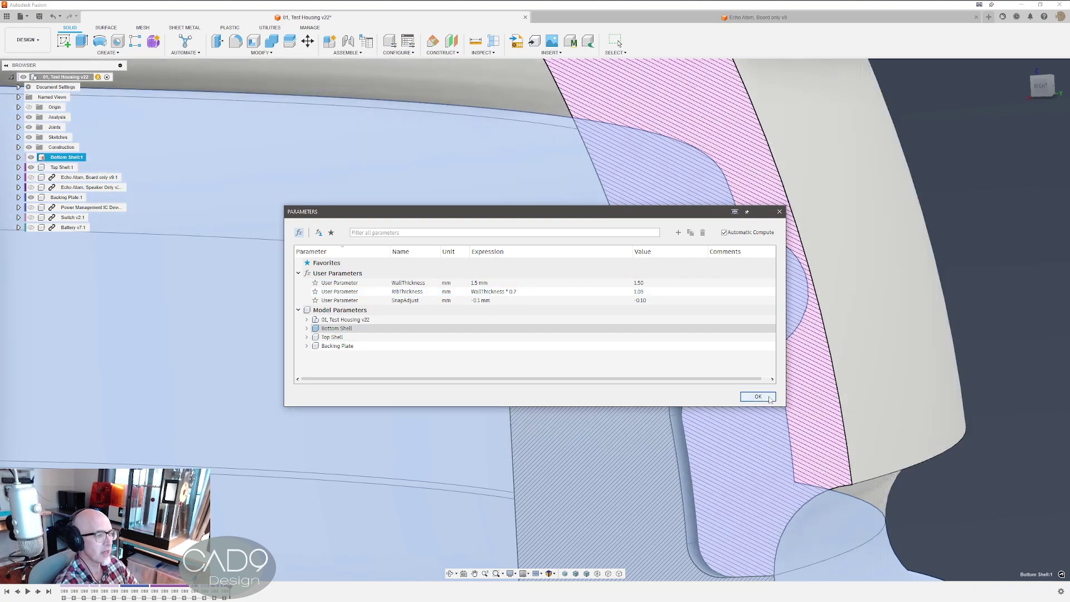
left_click(770, 398)
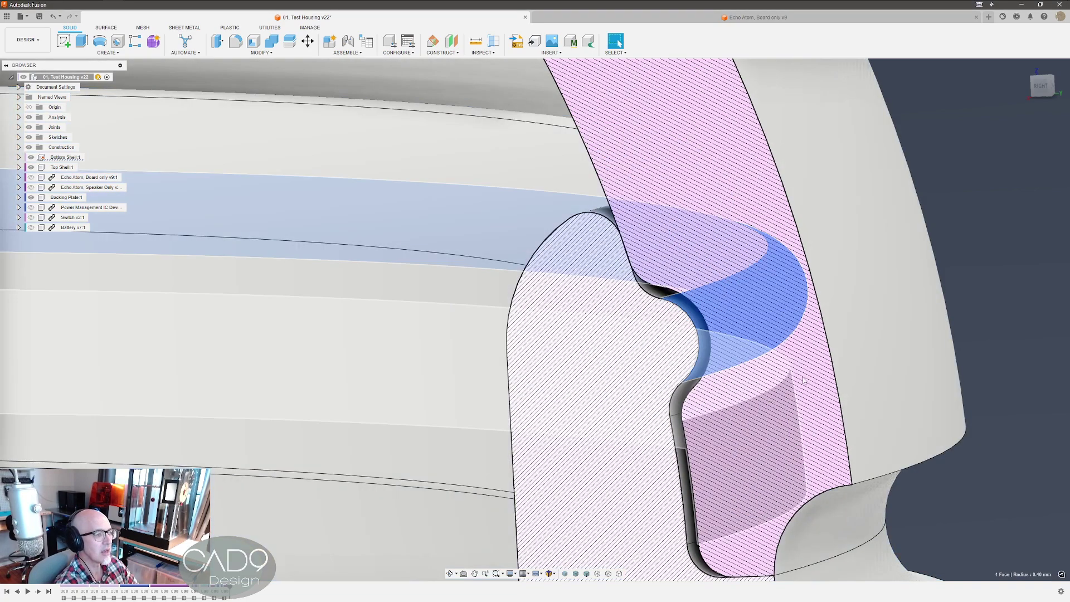
left_click(980, 315)
Turn off the section analysis and examine the slot in the groove between the shells, including its inner face.
scroll(979, 312, "down", 5)
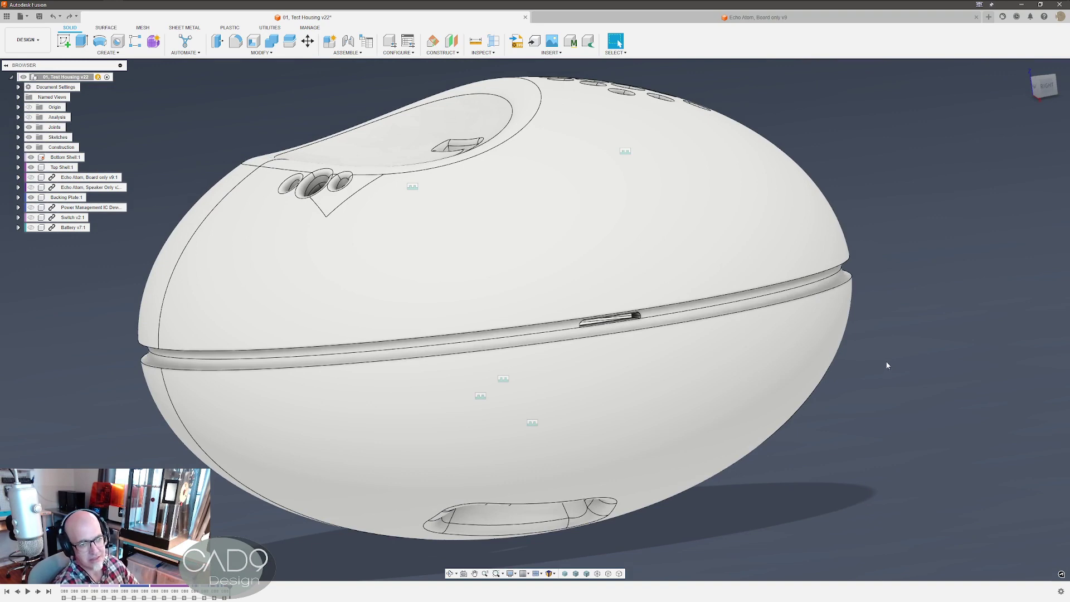
scroll(888, 365, "up", 2)
scroll(888, 365, "up", 5)
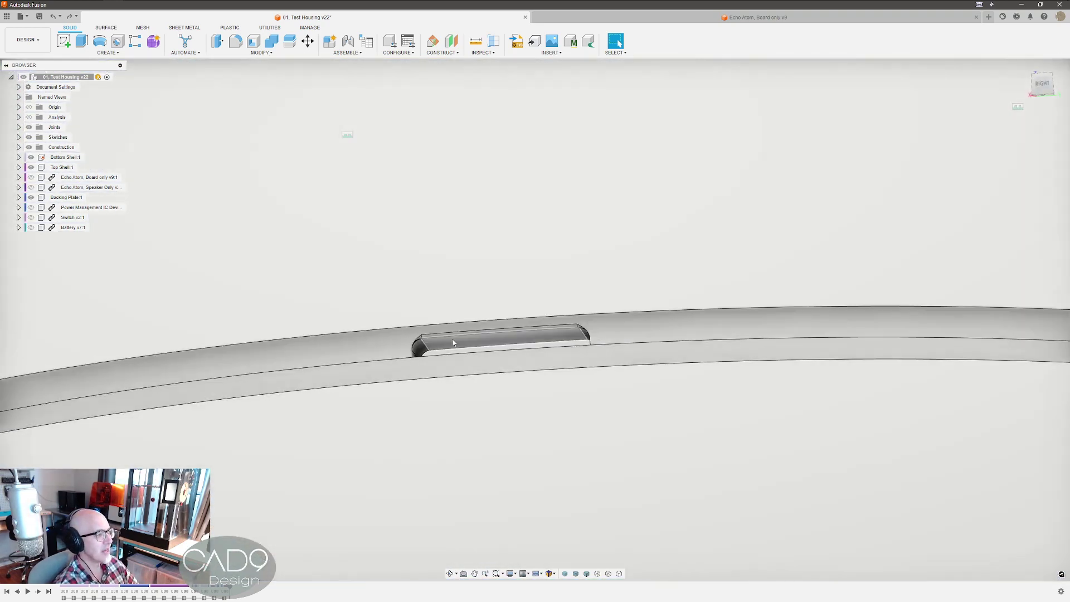
left_click(453, 342)
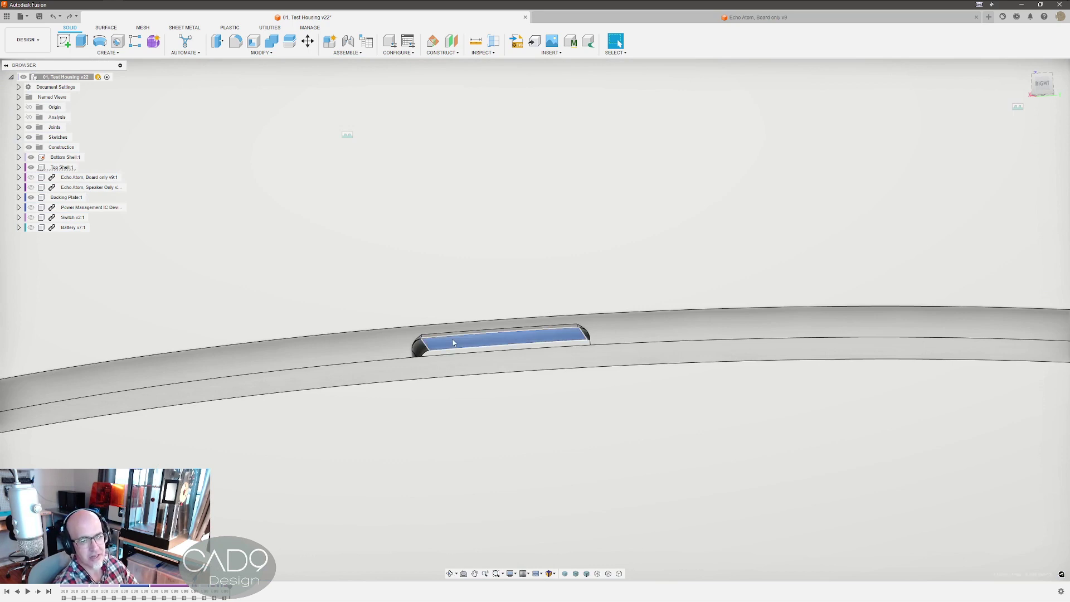
left_click(453, 340)
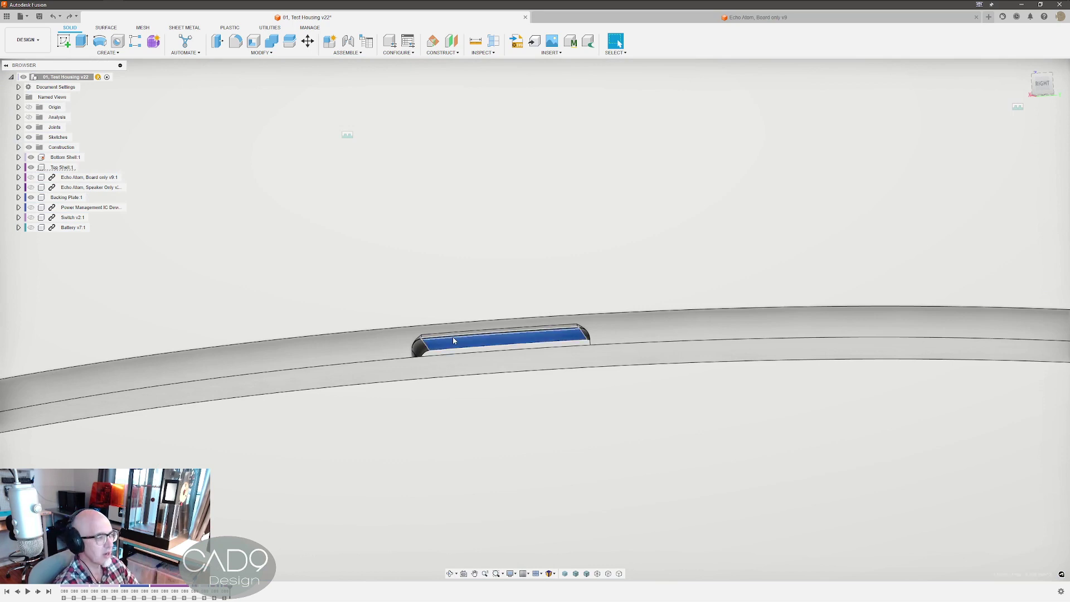
scroll(453, 340, "down", 6)
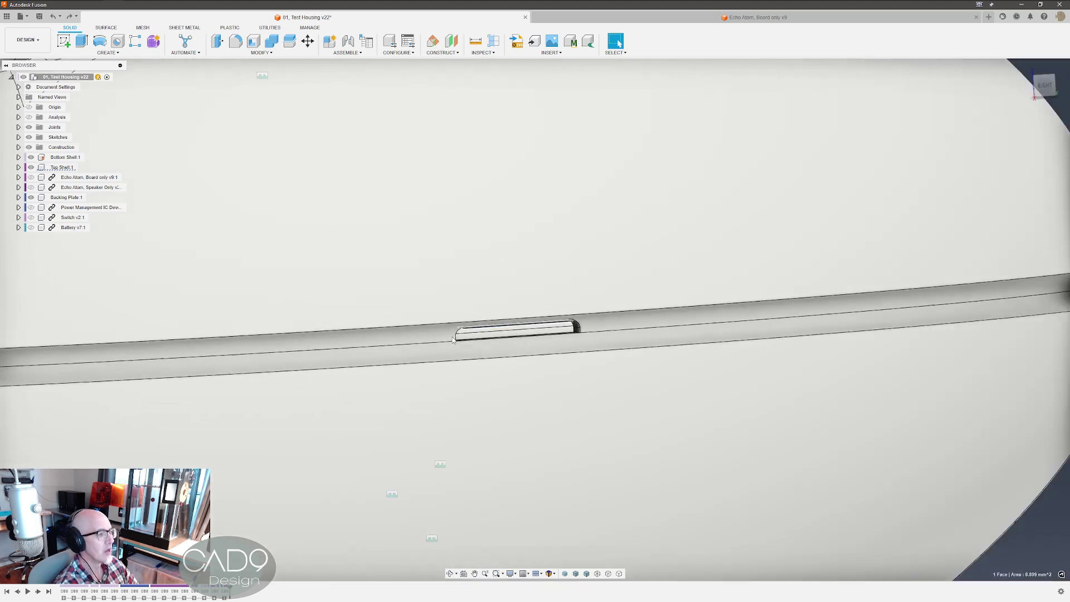
scroll(574, 353, "down", 10)
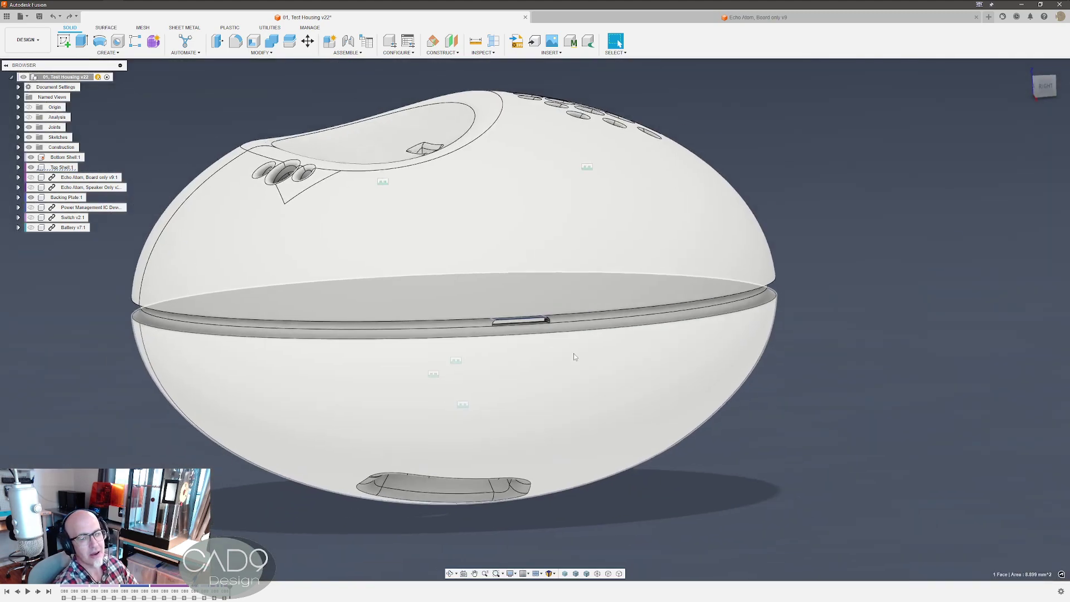
left_click(860, 420)
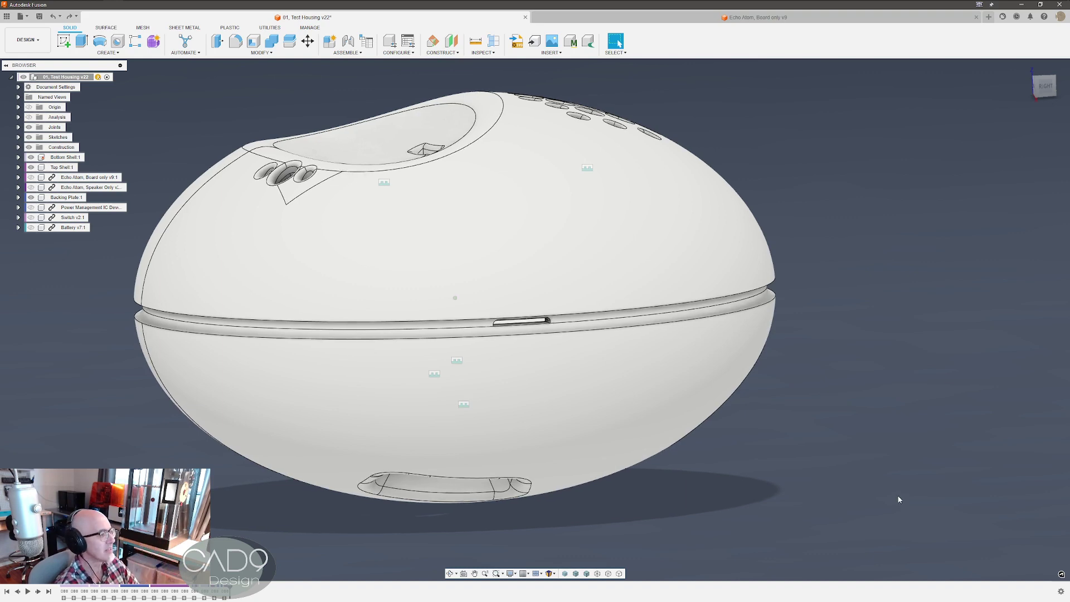
scroll(899, 491, "down", 2)
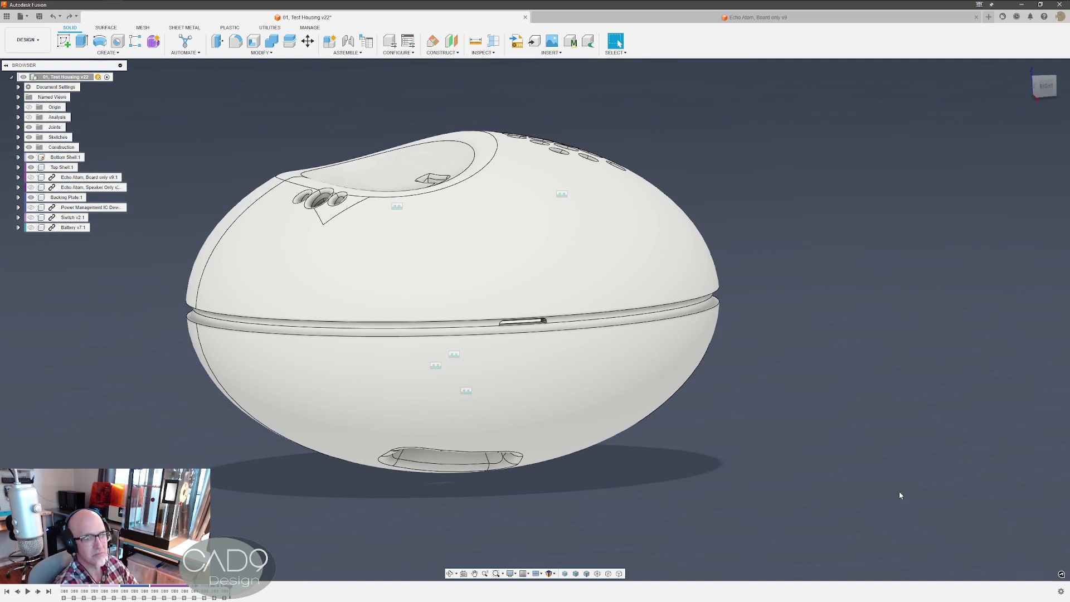
scroll(879, 465, "down", 1)
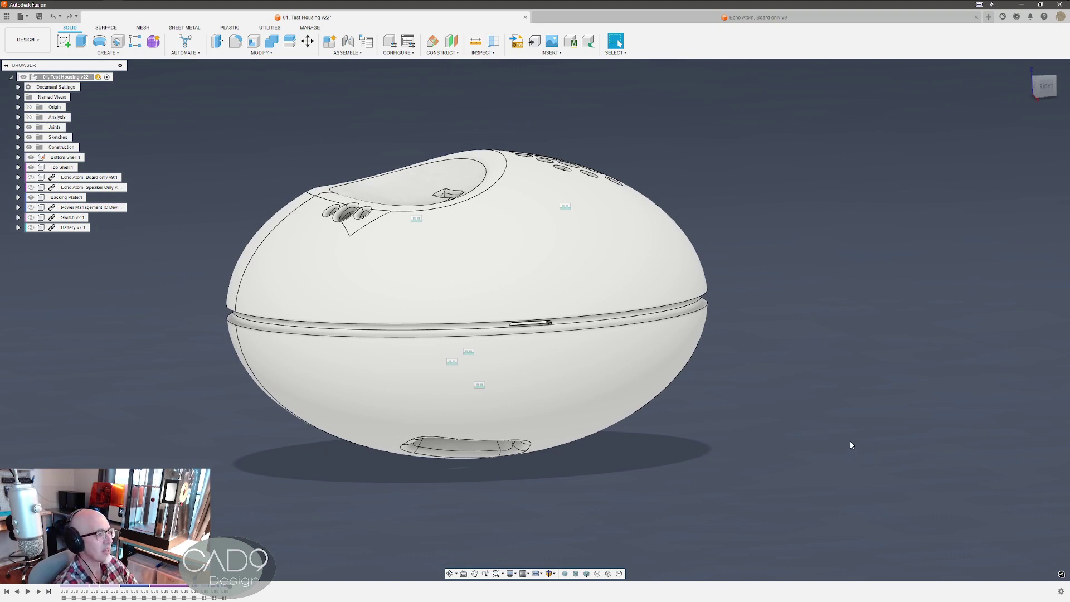
key("F5")
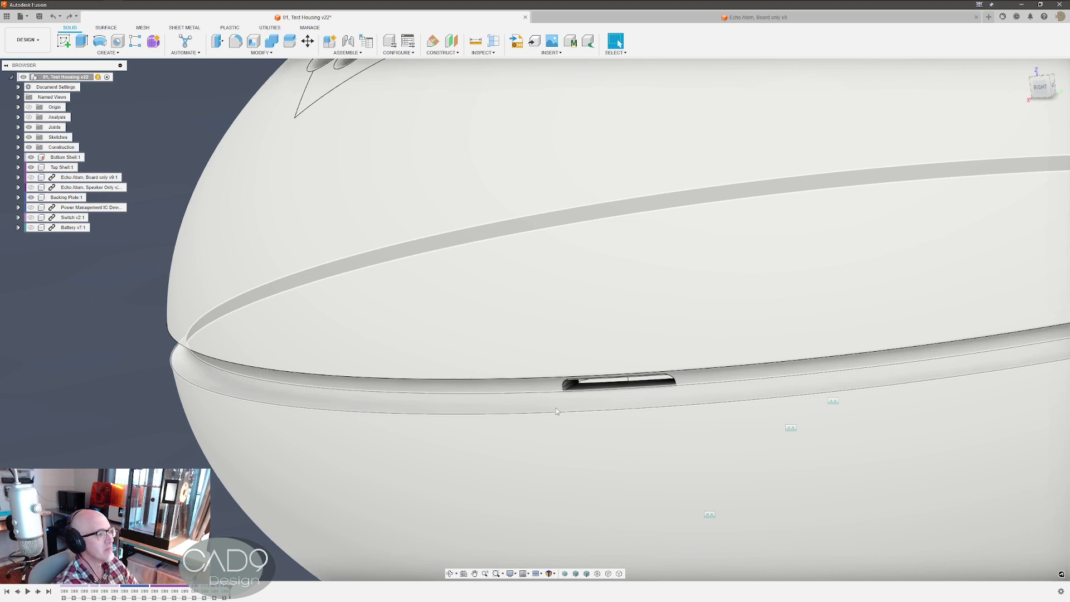
Show all components of the assembly again and fit the whole housing in view.
scroll(557, 411, "down", 6)
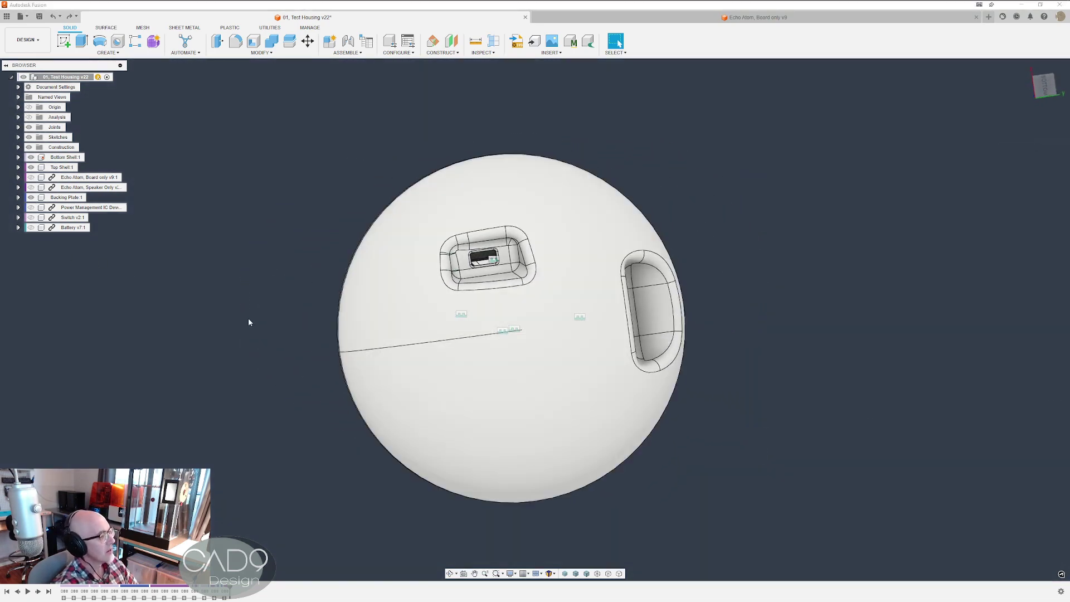
key("s")
left_click(321, 426)
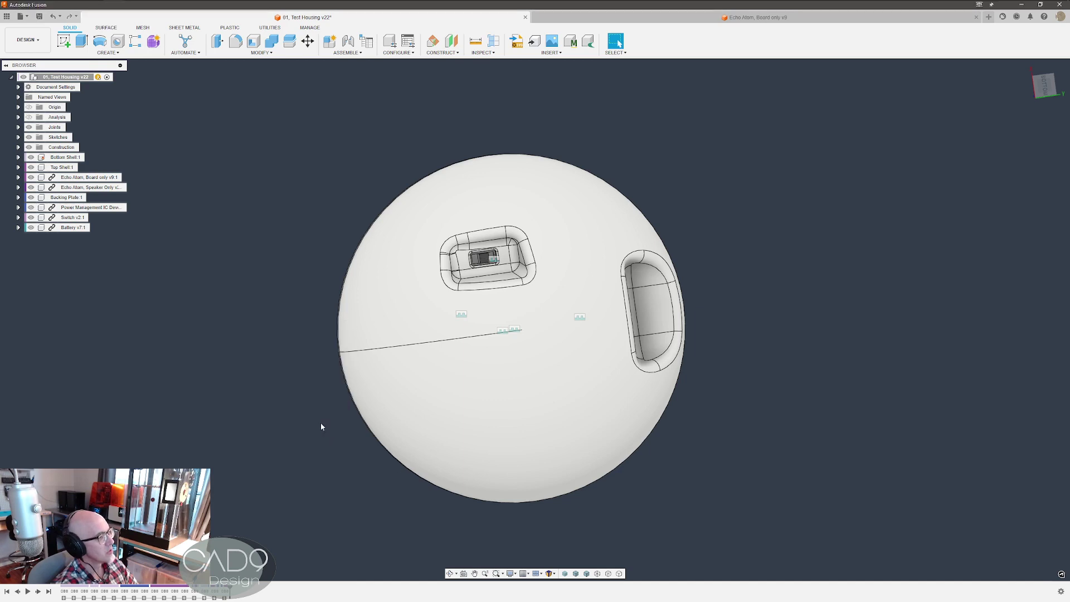
key("F6")
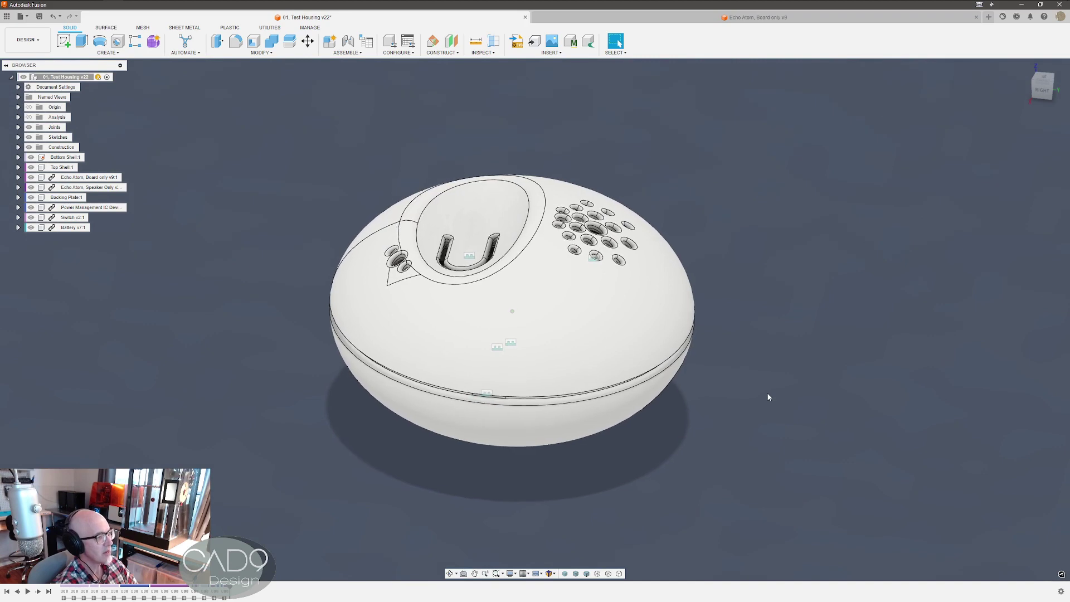
Examine the flexible button and speaker holes on the top shell and the slide switch recess in the housing's underside.
scroll(645, 356, "up", 3)
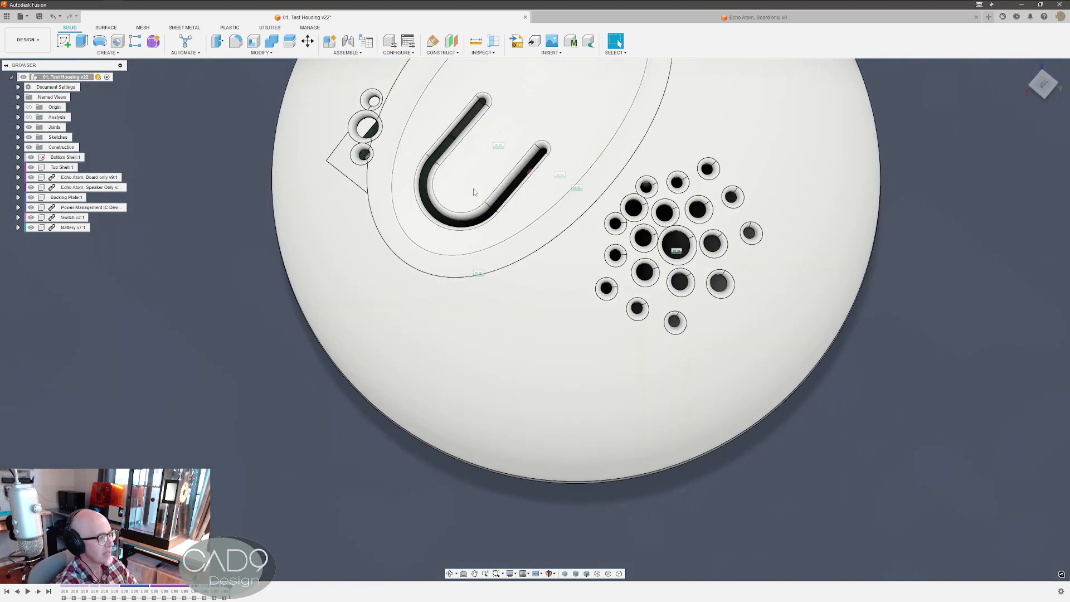
left_click(471, 185)
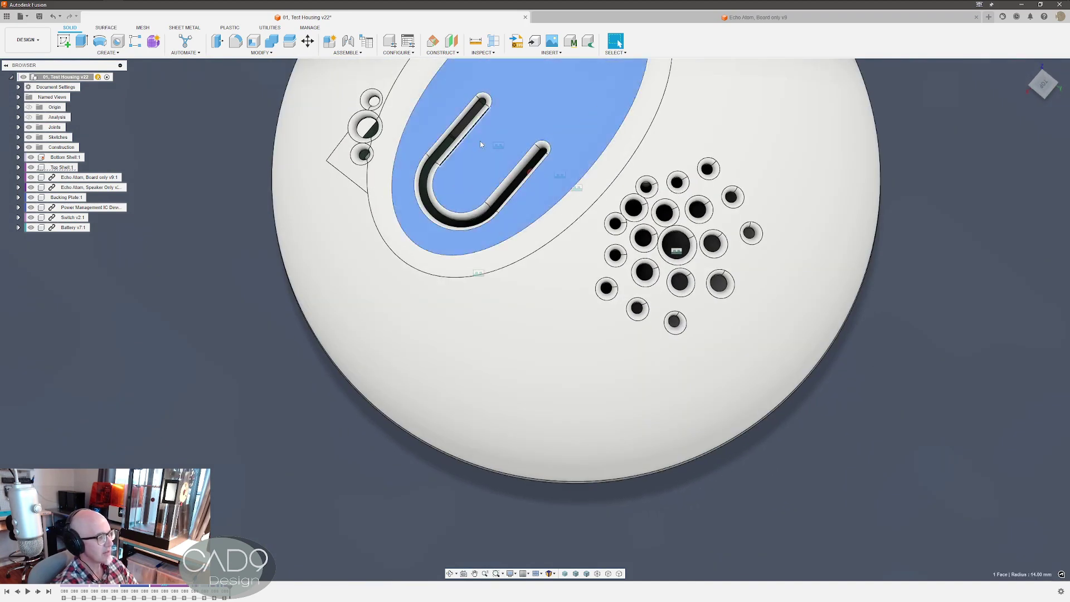
left_click(1017, 363)
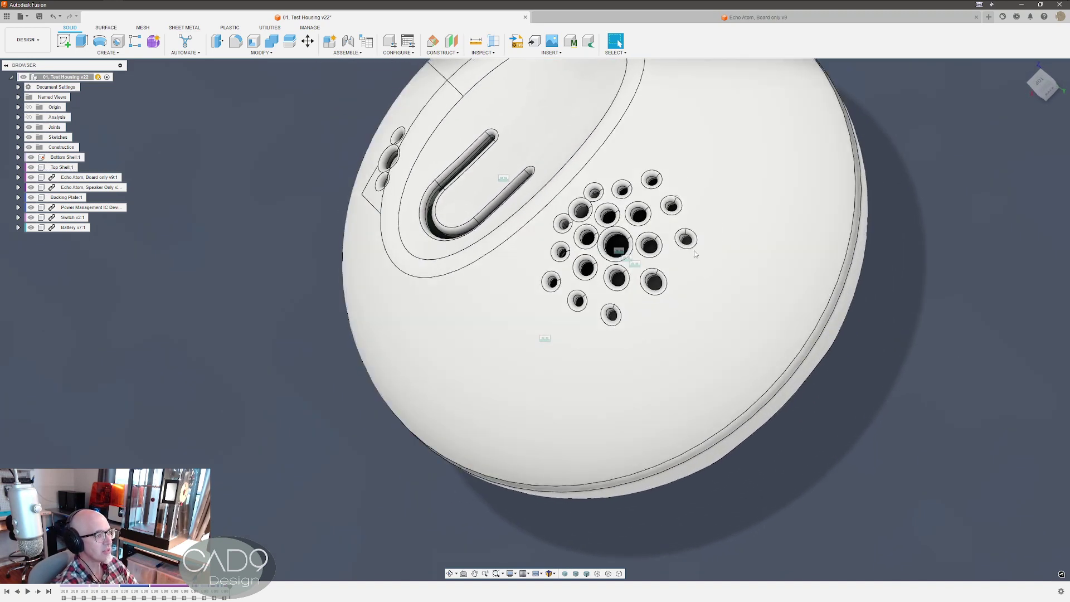
middle_click_drag(680, 292, 880, 396, "shift")
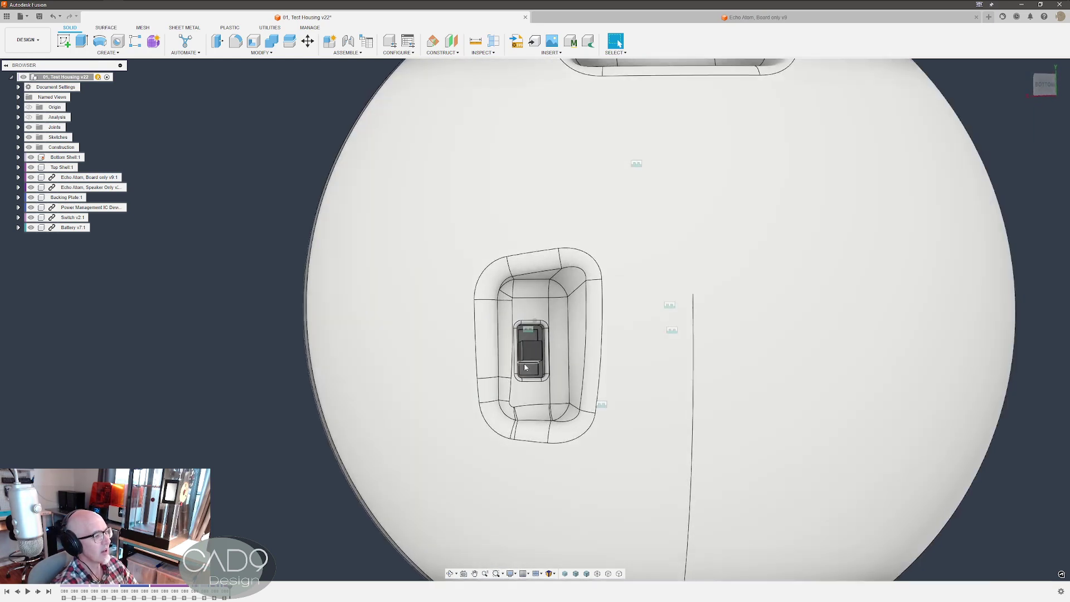
Fit the housing in view and hide the top shell and bottom shell to expose the internal electronics.
key("F6")
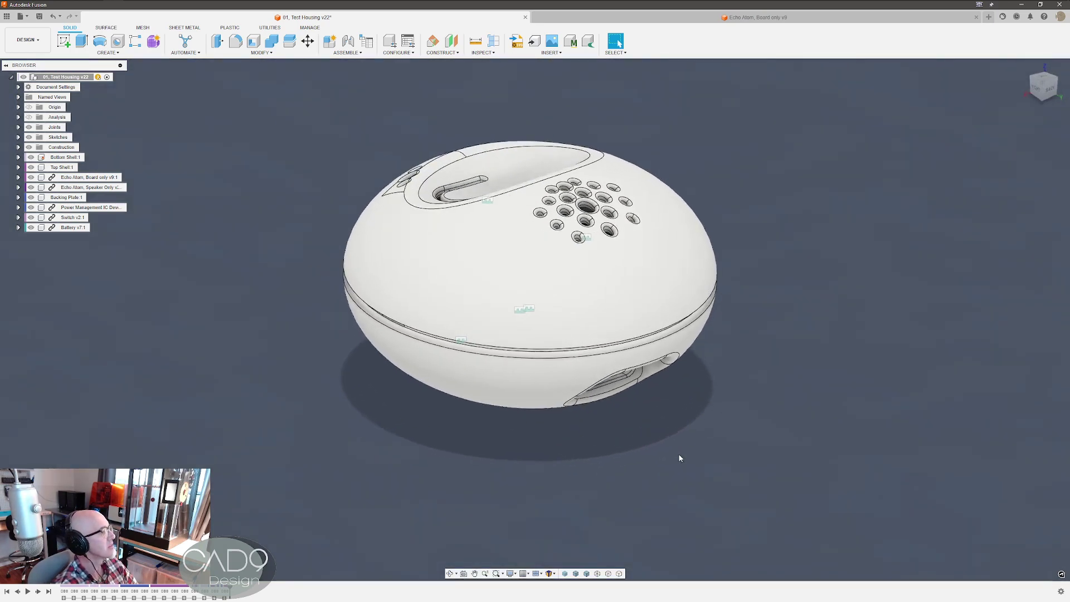
left_click(602, 290)
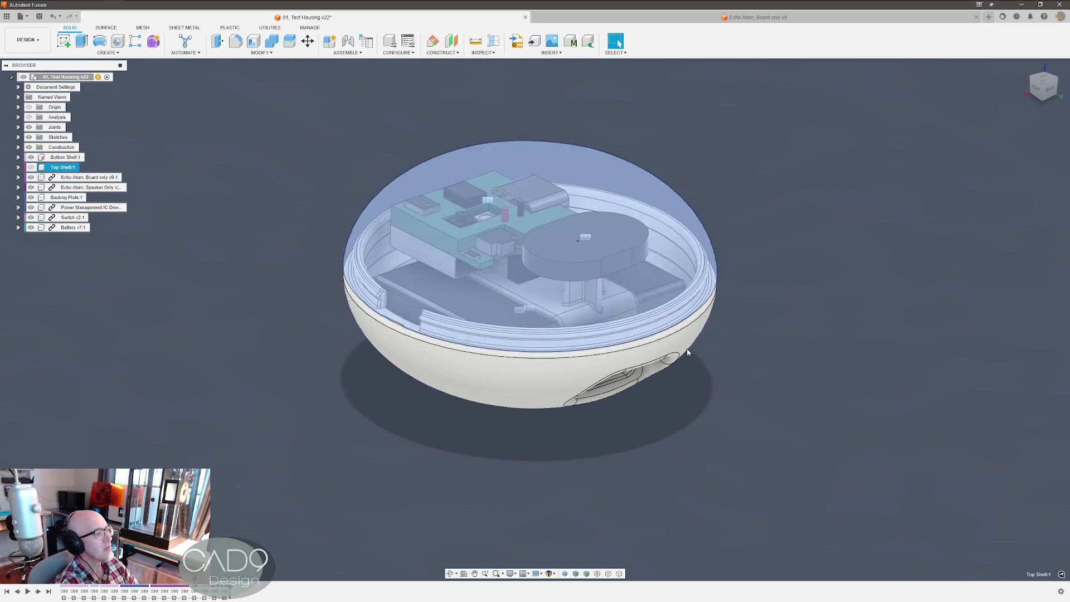
left_click(631, 357)
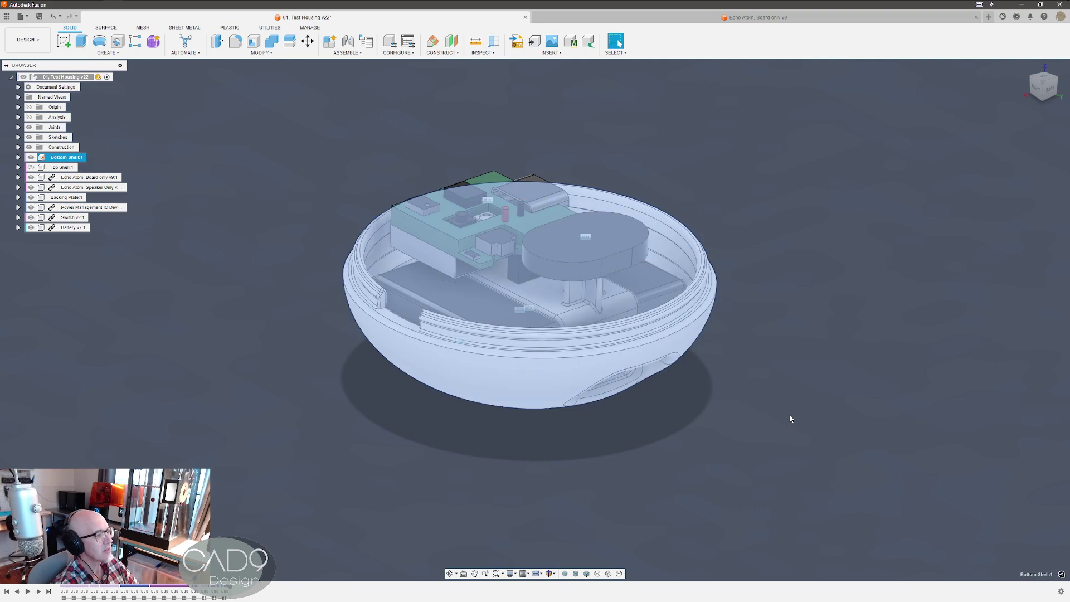
key("v")
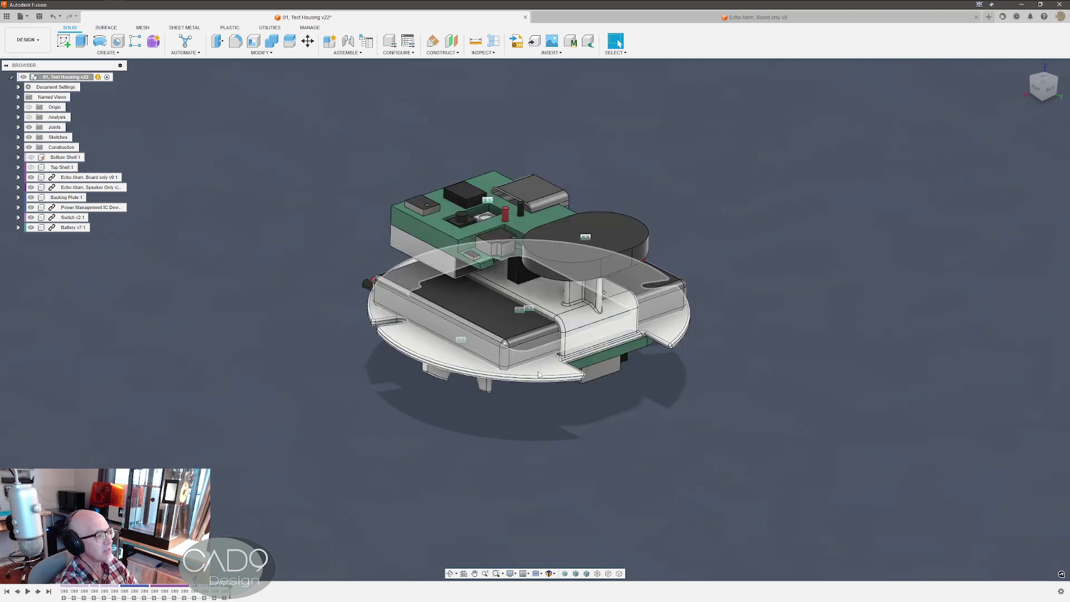
Examine the backing plate from the side, underneath and above, including its ribs, edge notches and the attached power management board.
left_click(538, 375)
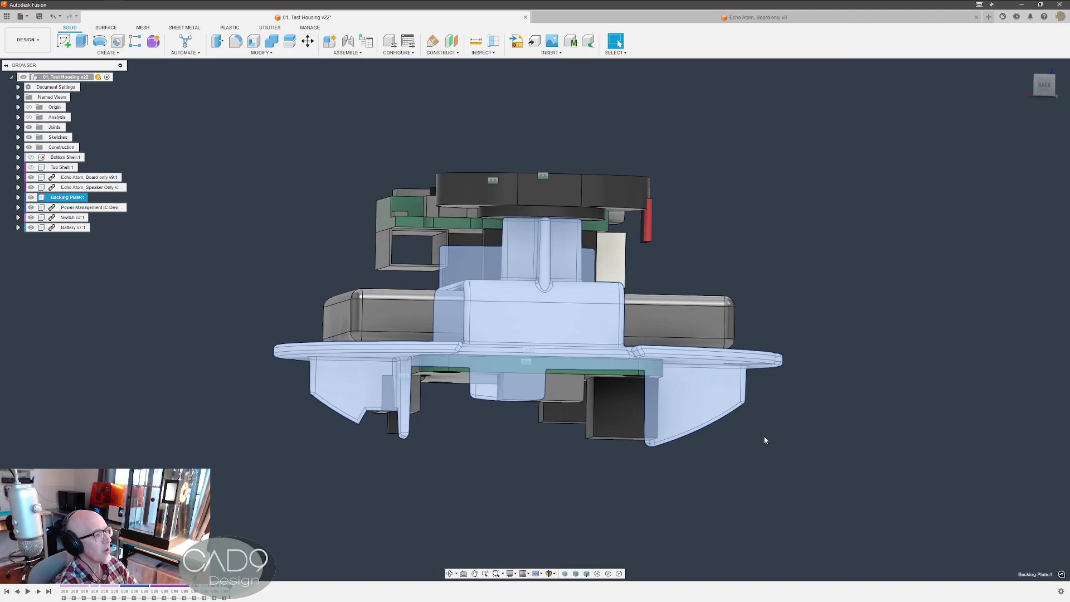
left_click(764, 438)
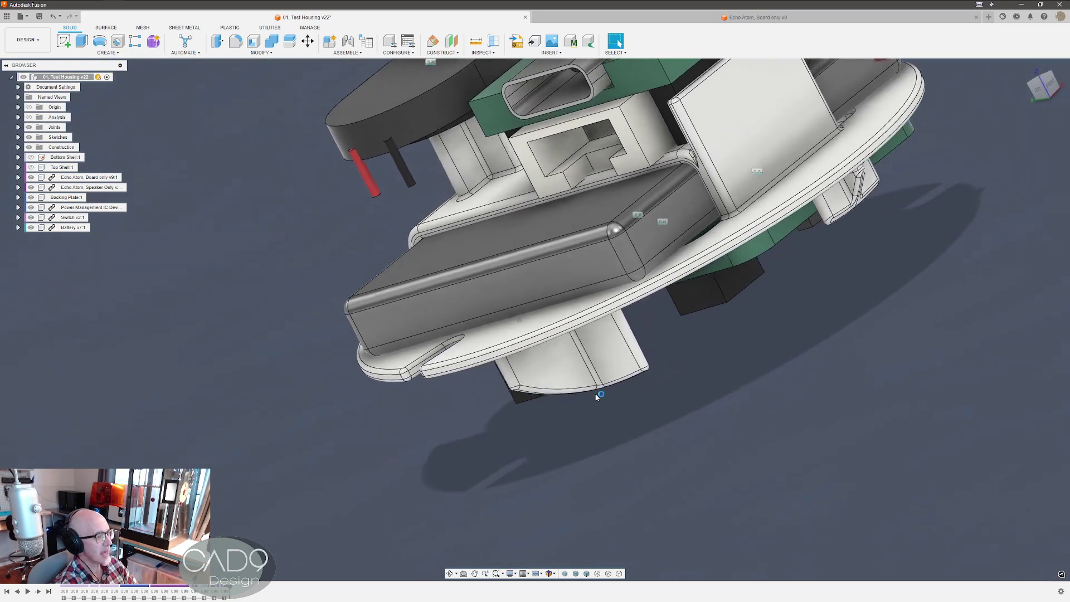
middle_click_drag(596, 397, 625, 284, "shift")
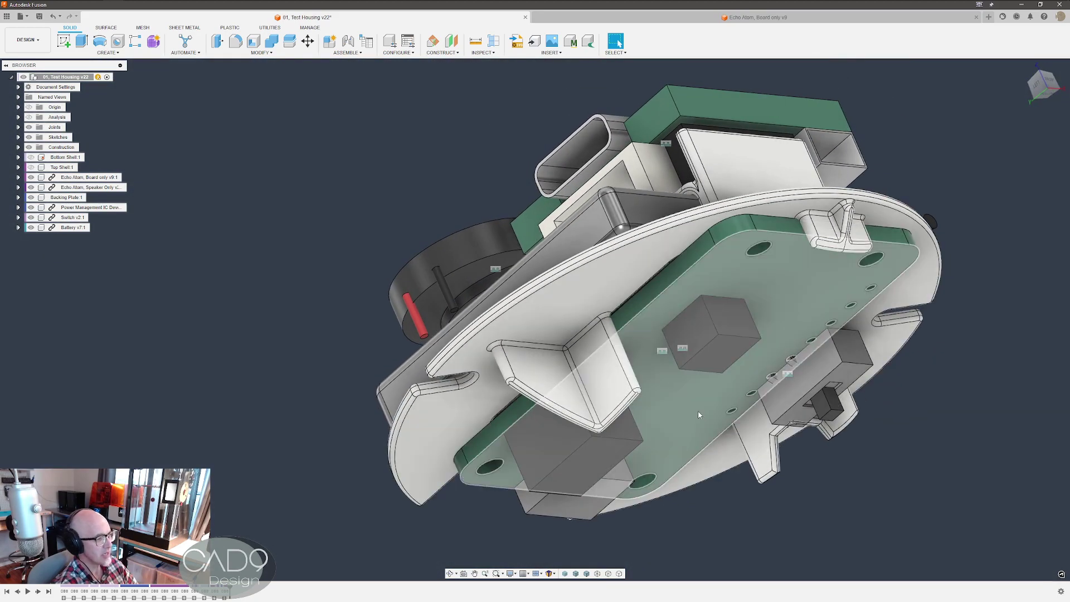
middle_click_drag(699, 415, 589, 439, "shift")
scroll(589, 439, "up", 1)
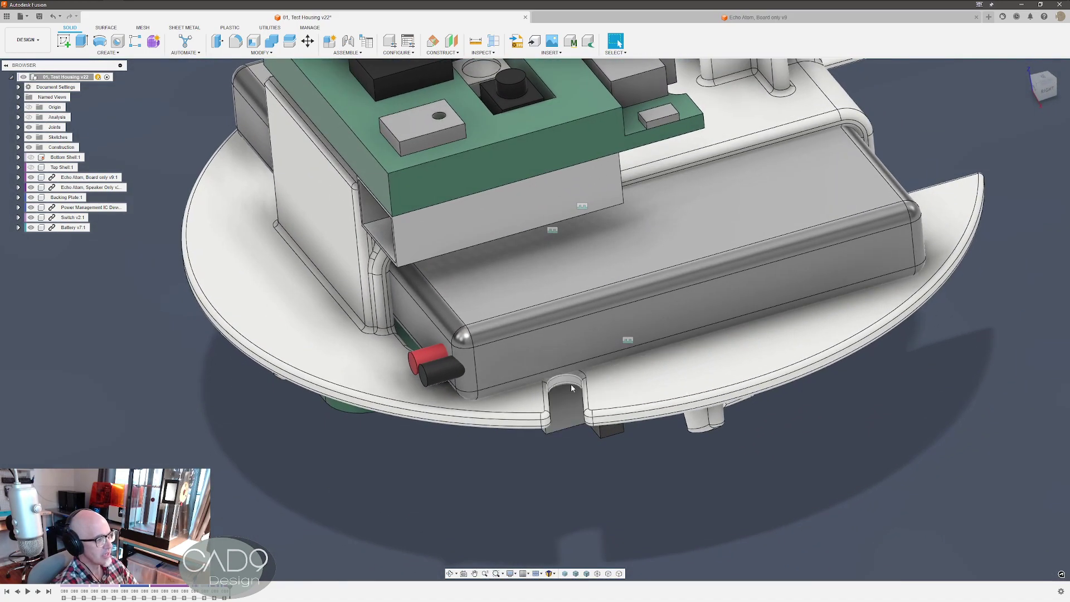
Inspect the battery's red and black wire leads and their position relative to the backing plate notch.
left_click(433, 370)
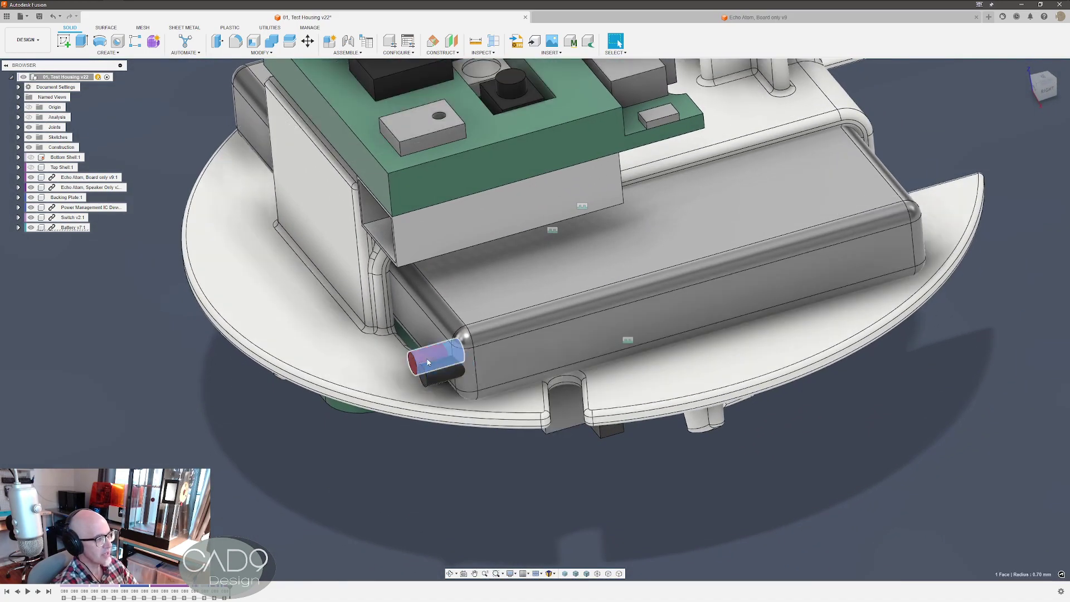
middle_click_drag(432, 369, 459, 382, "shift")
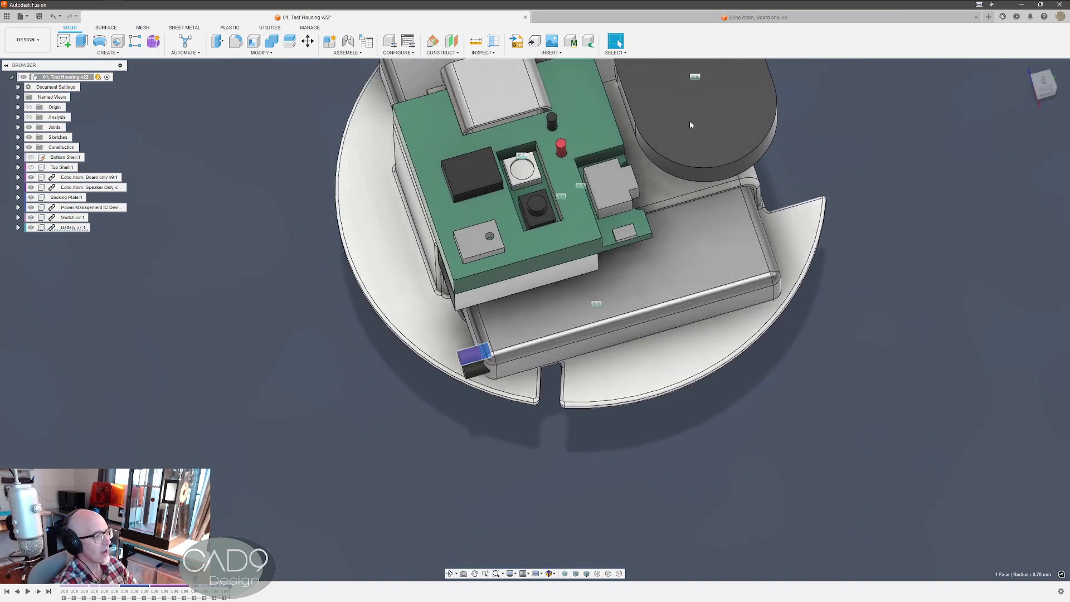
middle_click_drag(565, 393, 737, 358, "shift")
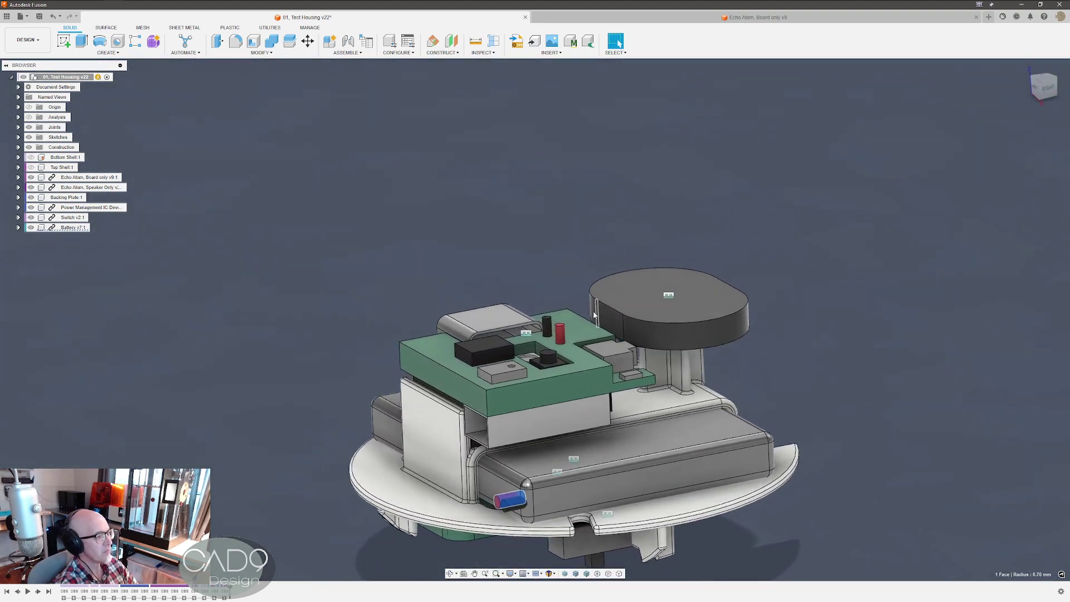
Inspect the wire leads on top of the Echo Atom board and the red and black leads beneath the speaker.
left_click(547, 326)
middle_click_drag(547, 327, 843, 377, "shift")
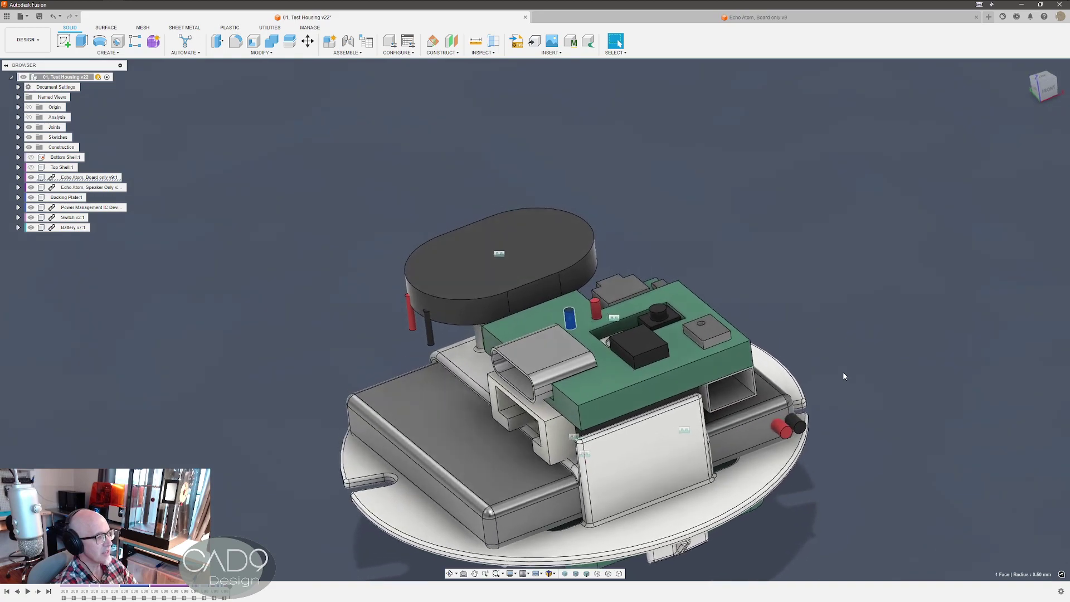
left_click(843, 374)
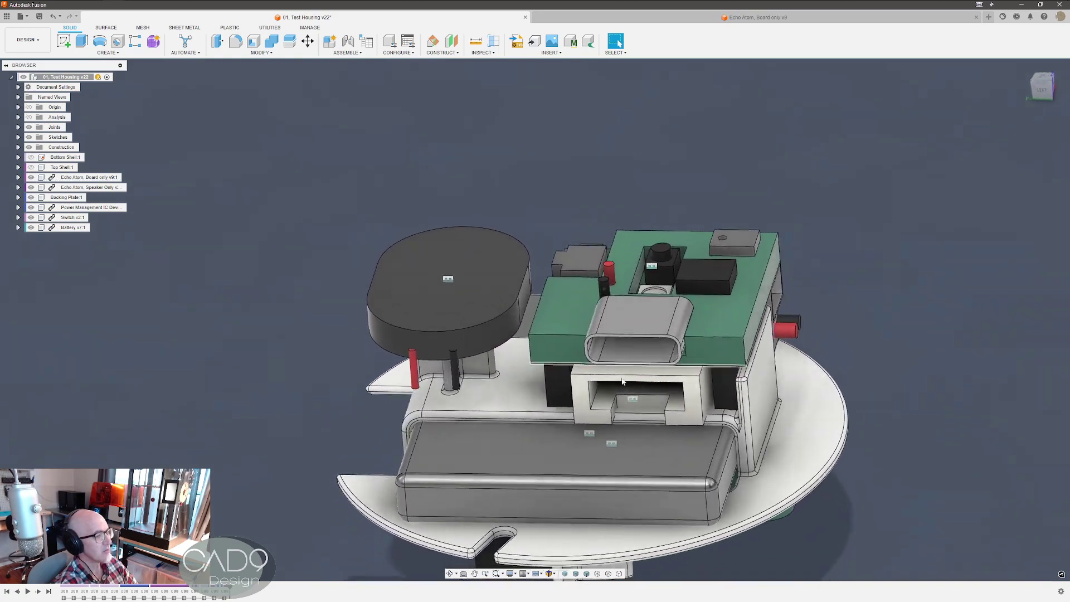
left_click(458, 376)
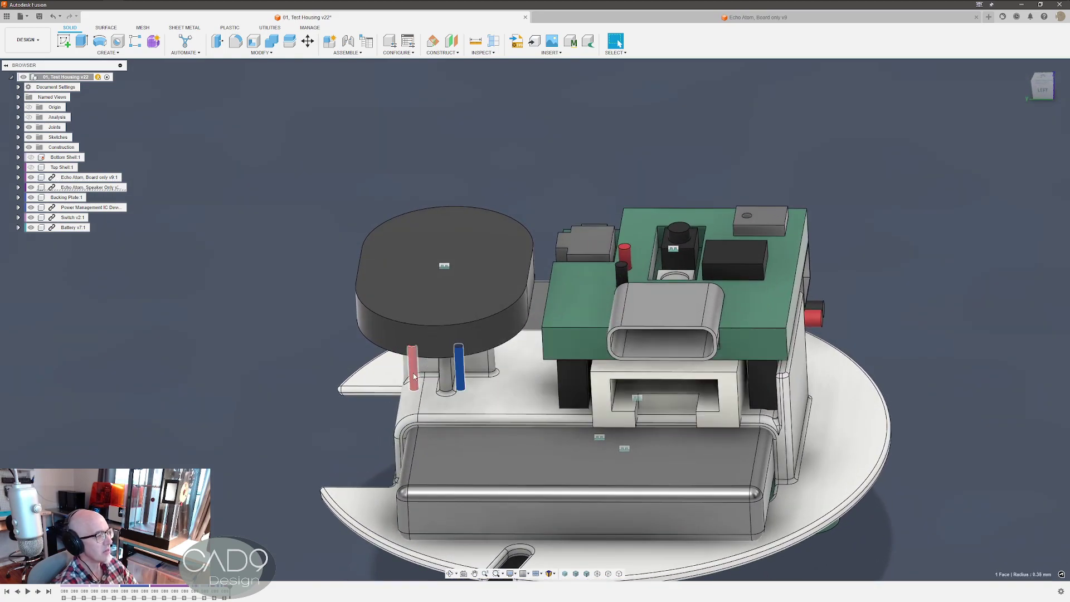
left_click(413, 377)
left_click(864, 272)
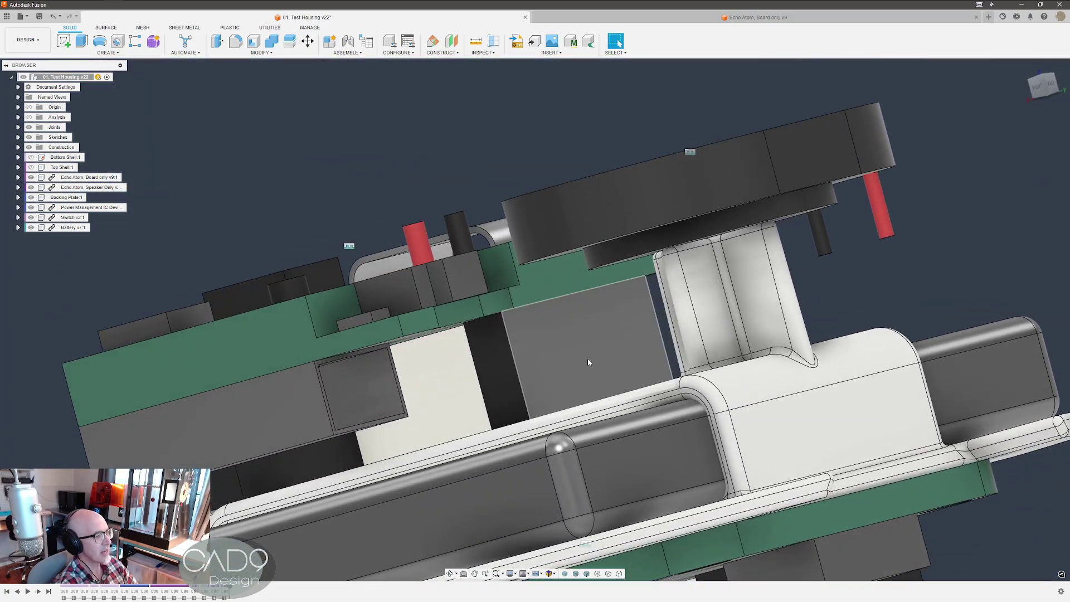
Inspect the block beneath the Echo Atom board, the power management board's underside and the Echo board's top face.
left_click(591, 362)
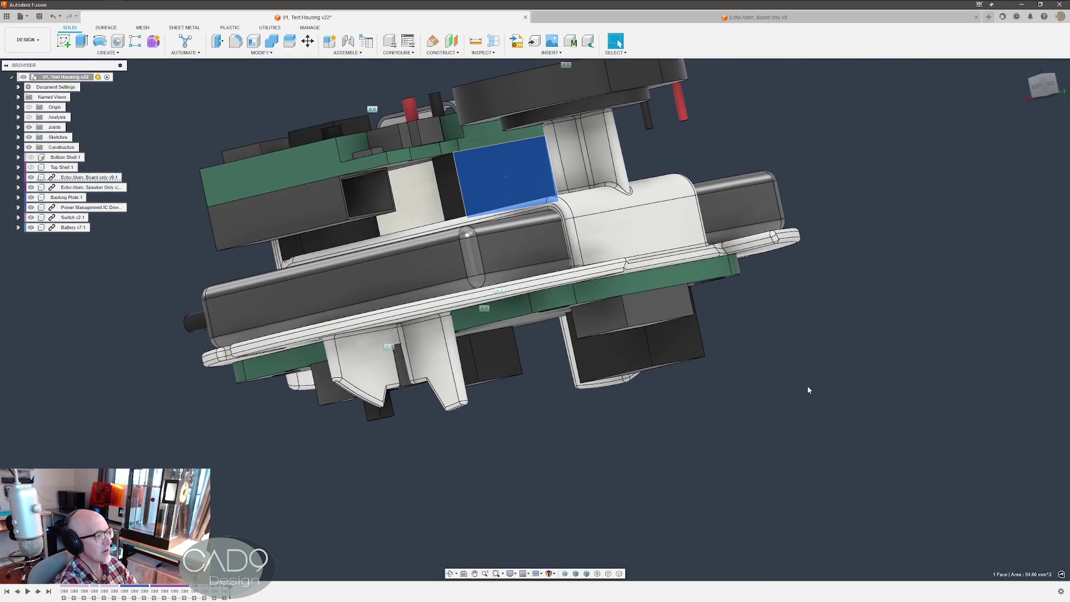
left_click(806, 389)
left_click(516, 305)
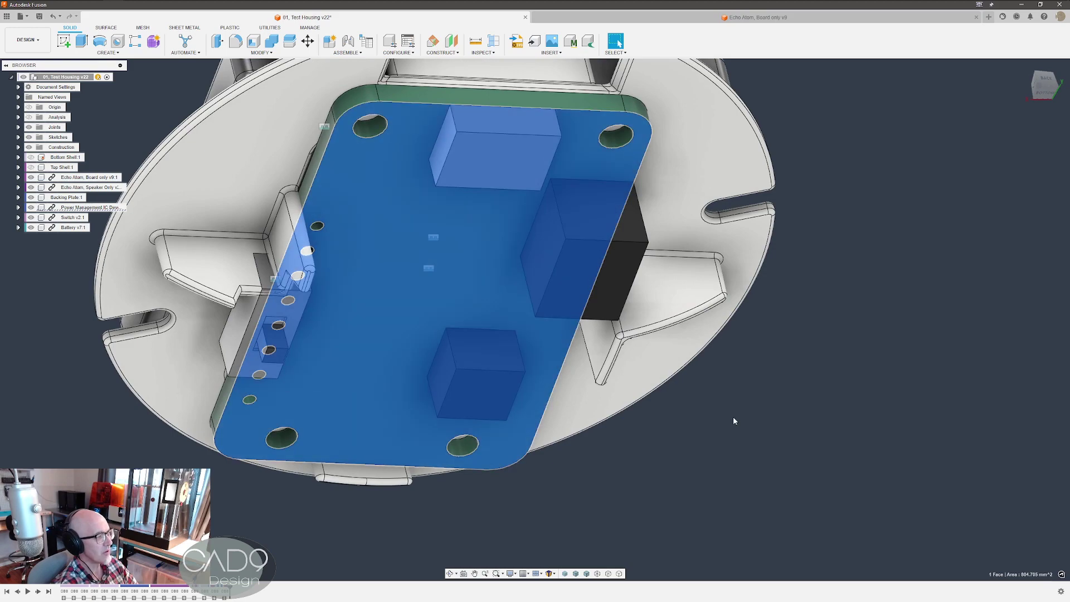
left_click(733, 418)
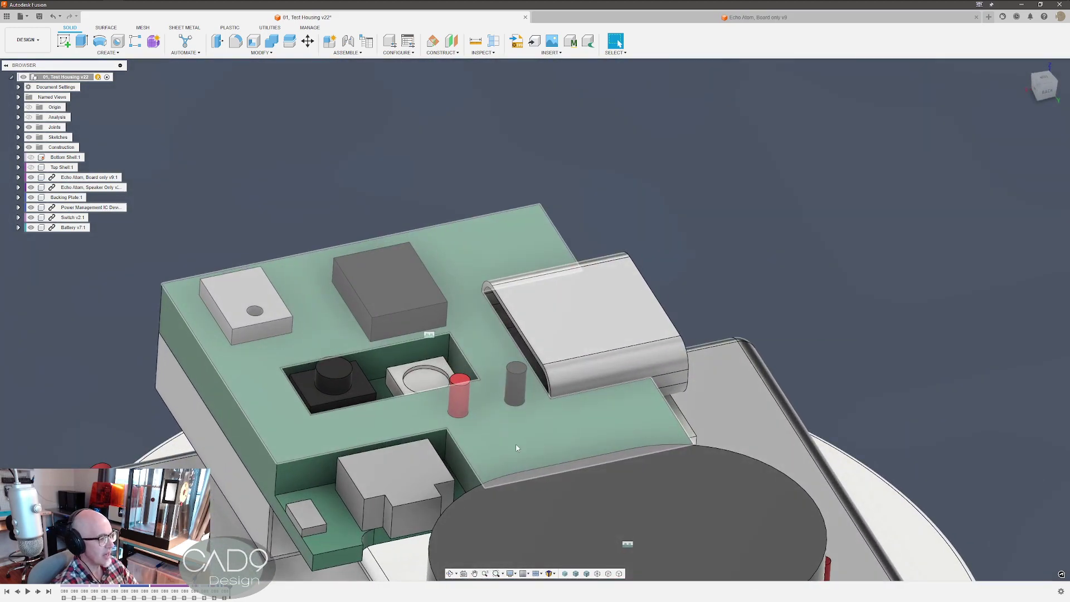
left_click(516, 444)
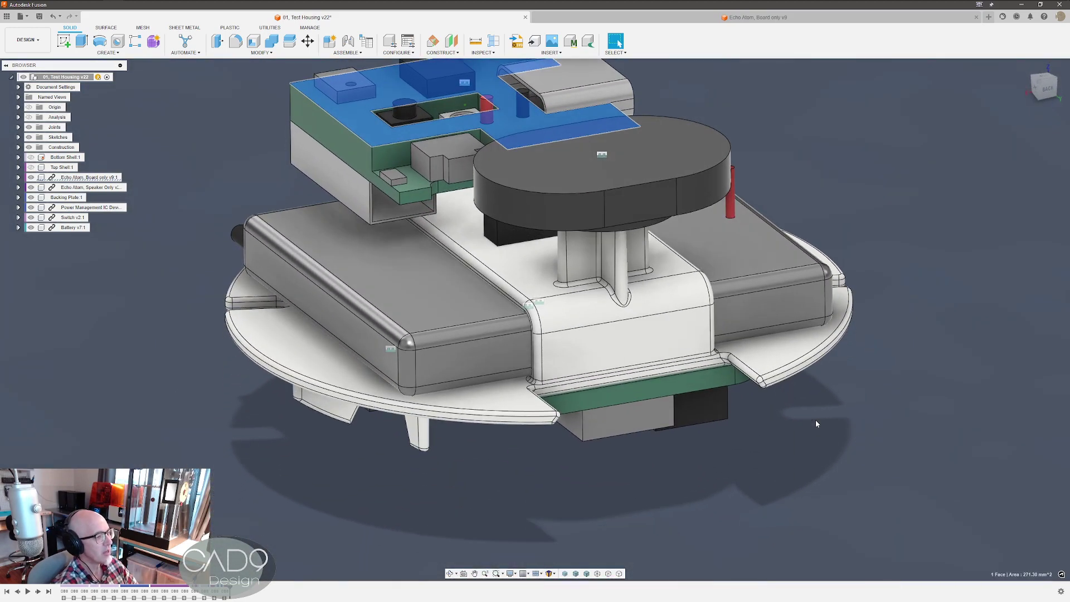
left_click(816, 423)
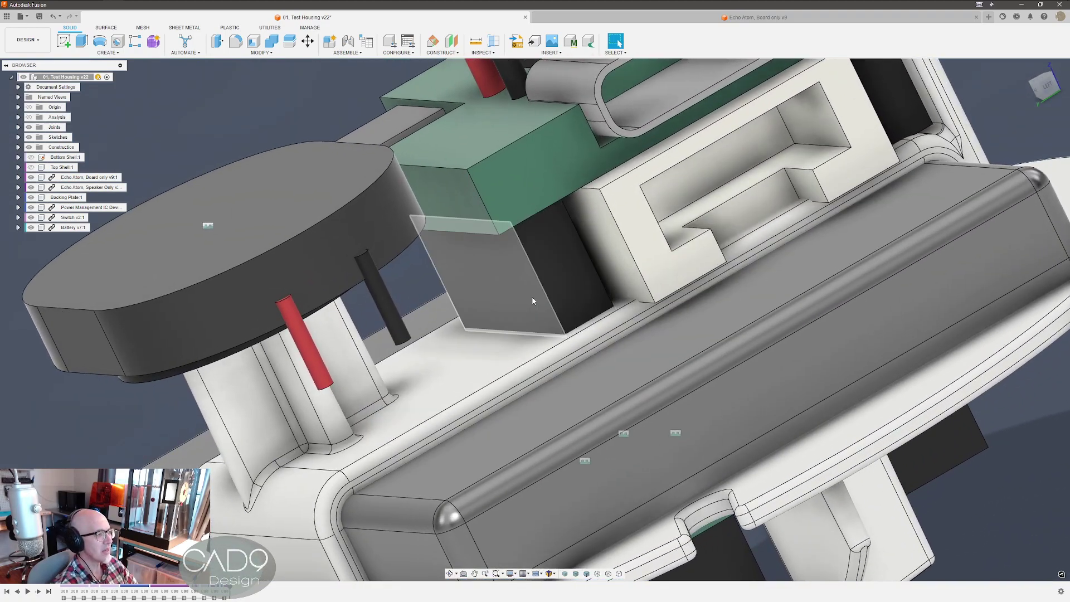
Examine the Echo Atom board's black block above the battery and the backing plate pegs in the power board's mounting holes.
double_click(559, 316)
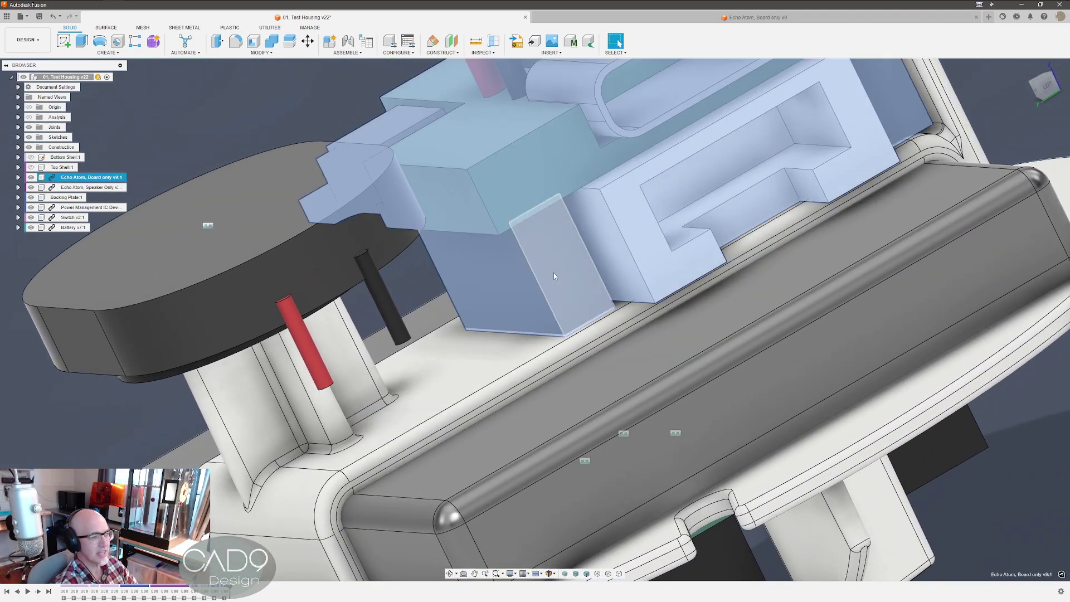
key("Escape")
scroll(547, 263, "down", 5)
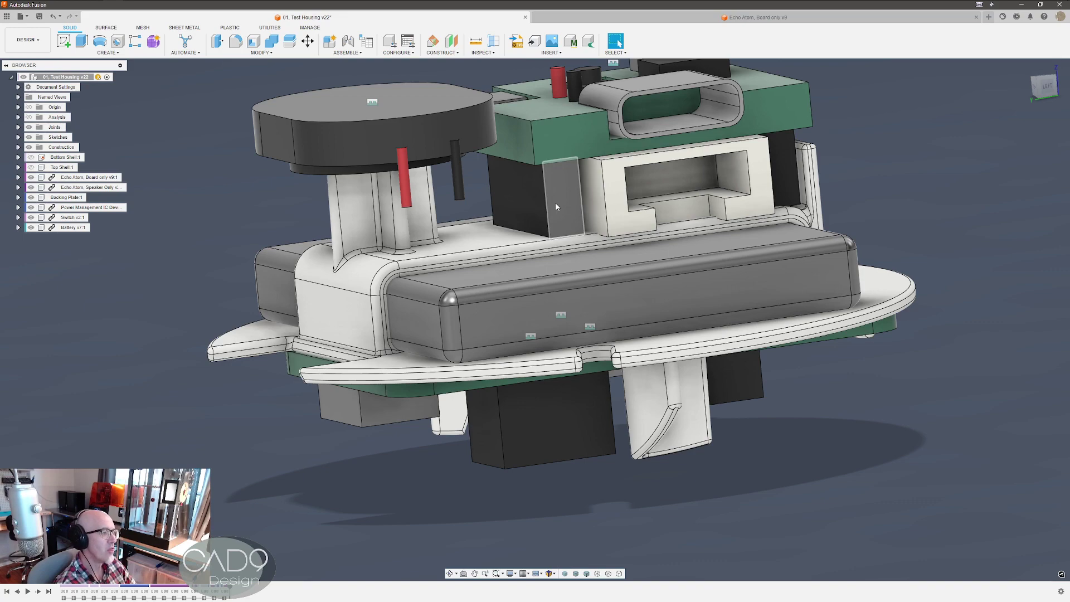
middle_click_drag(599, 370, 596, 355, "shift")
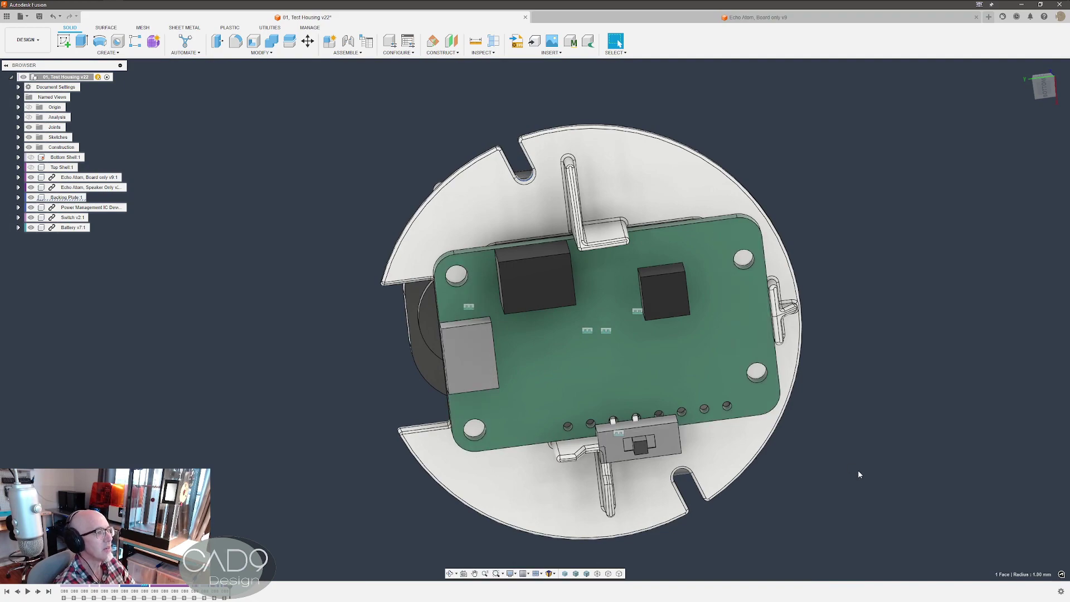
left_click(858, 471)
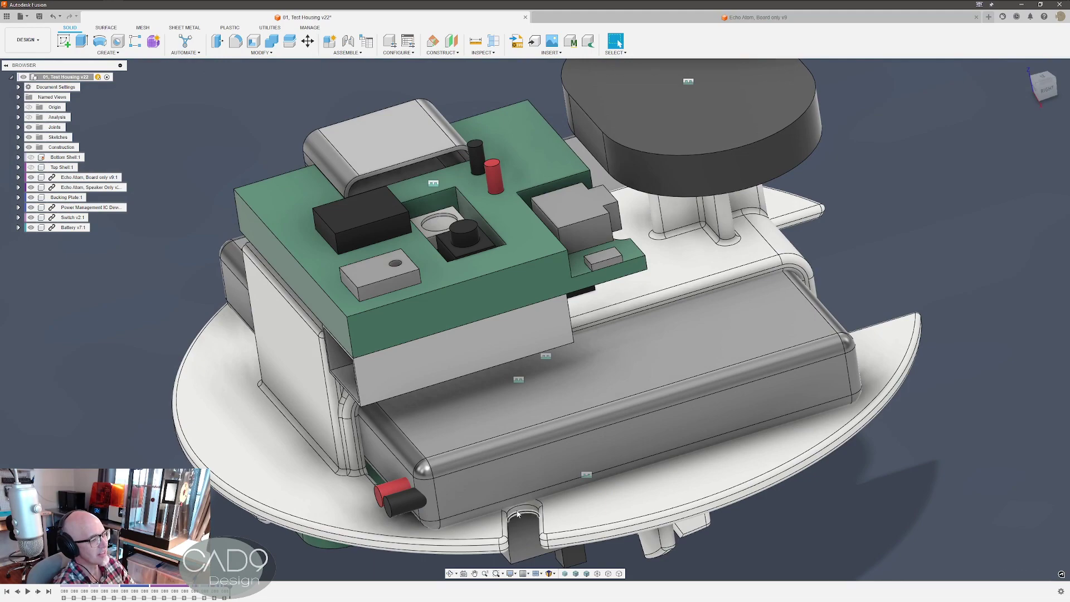
Trace the battery wiring from its leads past the backing plate notch to the large black block on the power management board.
double_click(517, 514)
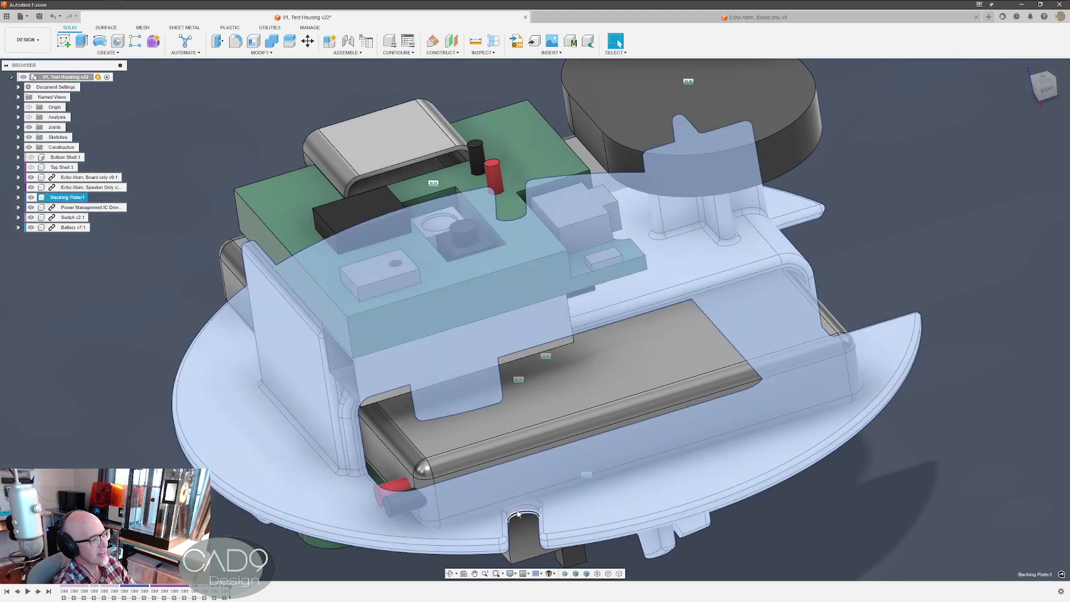
left_click(399, 503)
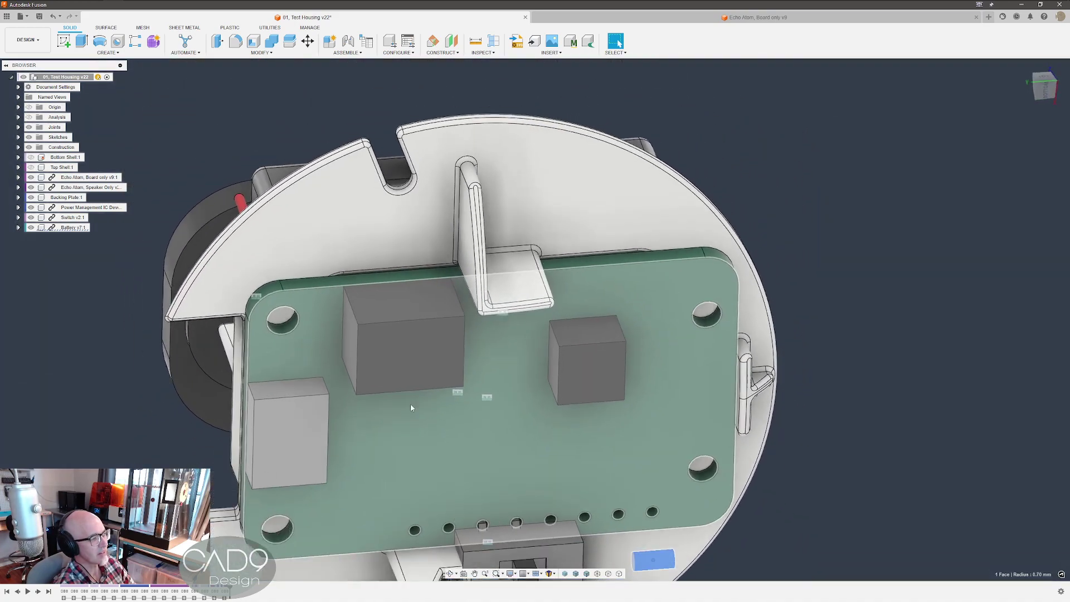
left_click(393, 333)
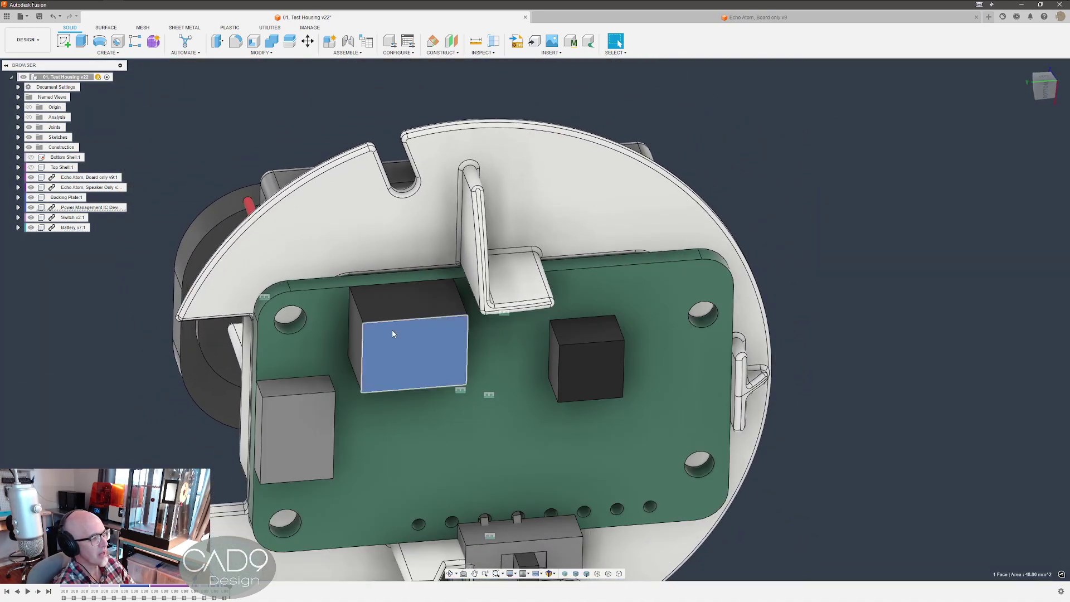
left_click(774, 456)
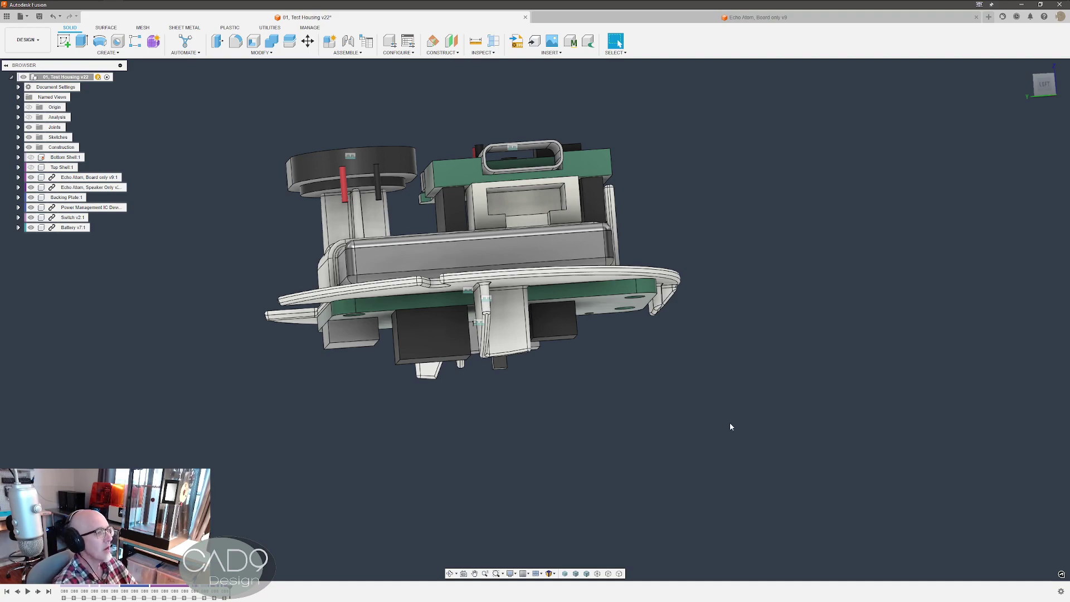
scroll(704, 420, "up", 5)
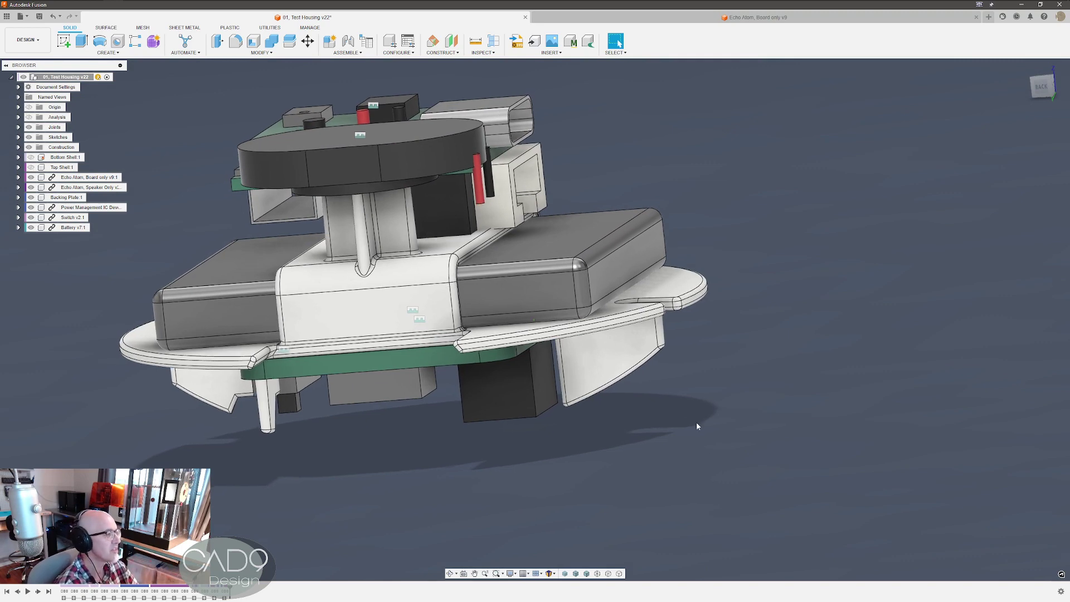
Undo the hiding of both shells and fit the complete housing in view.
key("ctrl+z")
key("ctrl+z")
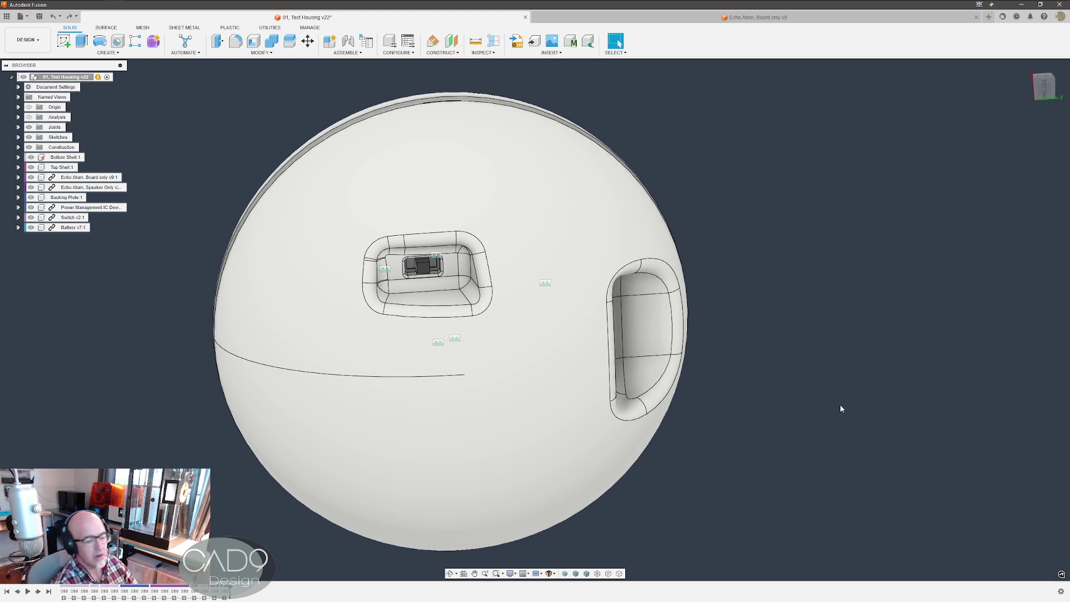
key("F6")
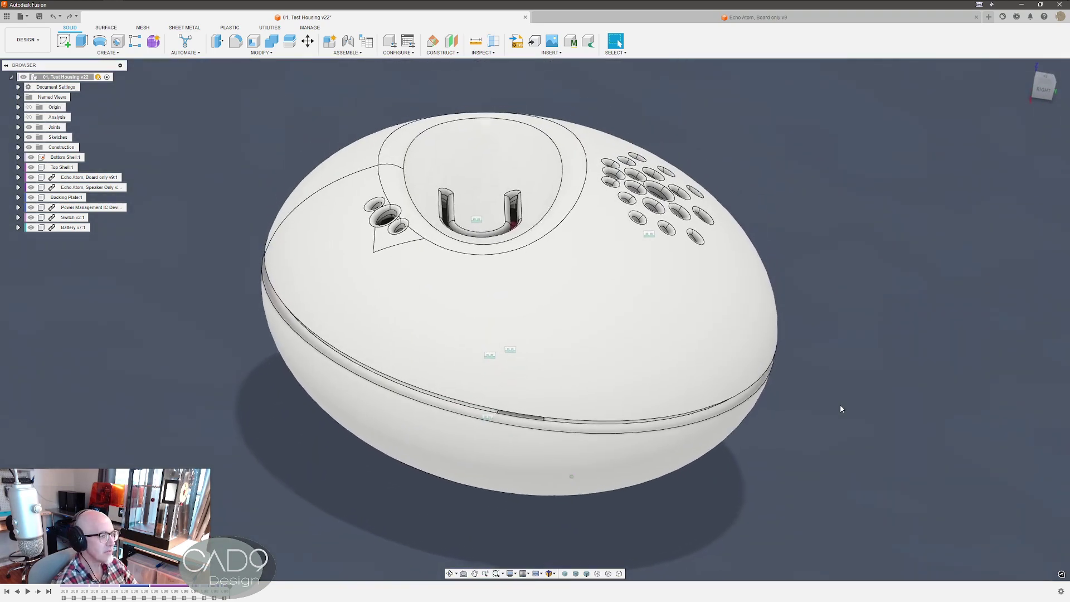